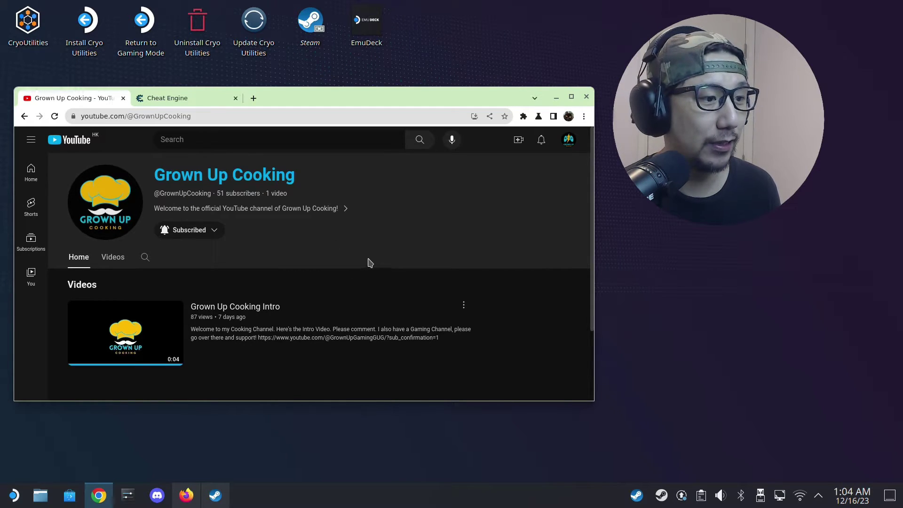
# Switch from YouTube to the Cheat Engine website tab offering the 7.5 download
pyautogui.click(188, 98)
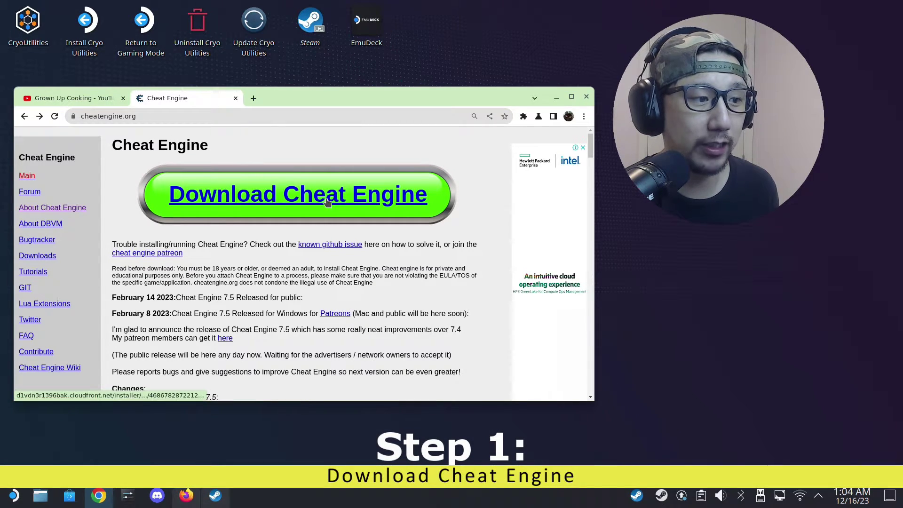
# Download the Cheat Engine installer CheatEngine75.exe from the website
pyautogui.click(302, 201)
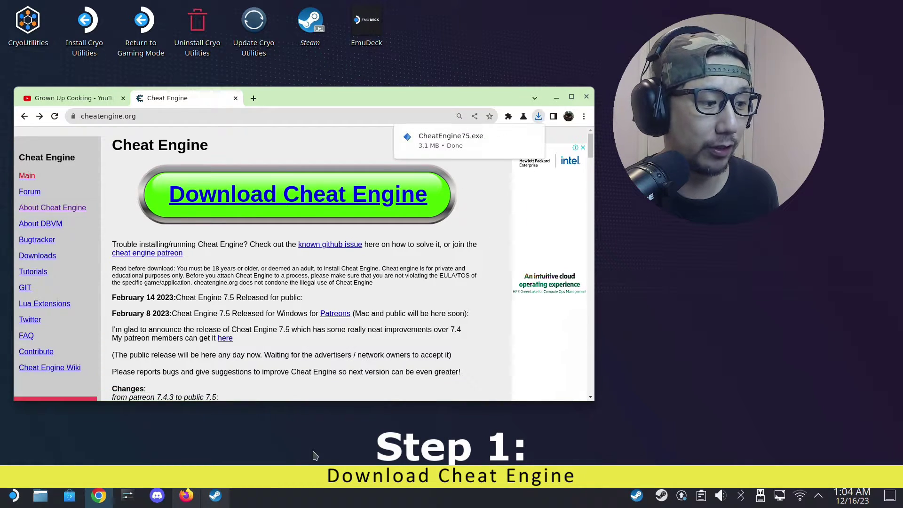
# Open the Discover software centre from the taskbar
pyautogui.click(79, 501)
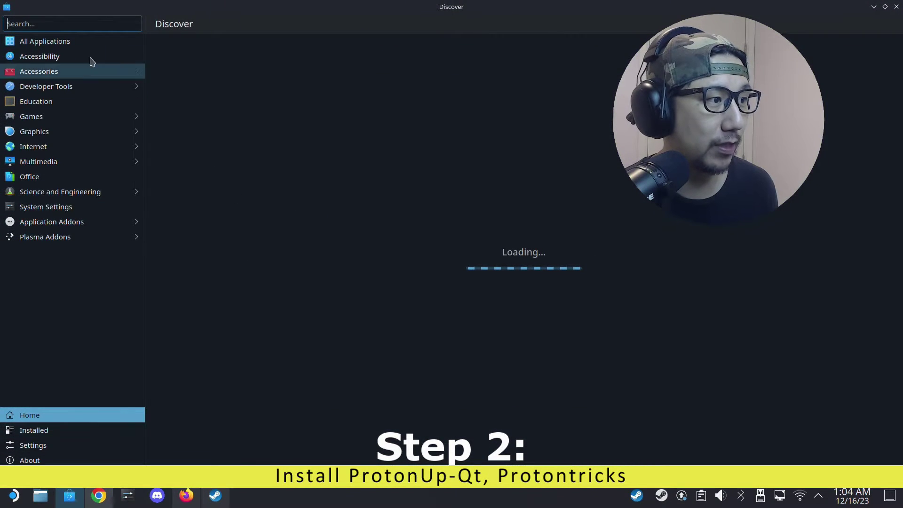
# Search Discover for 'proton', confirm ProtonUp-Qt and Protontricks are installed, then launch ProtonUp-Qt
pyautogui.write('proton')
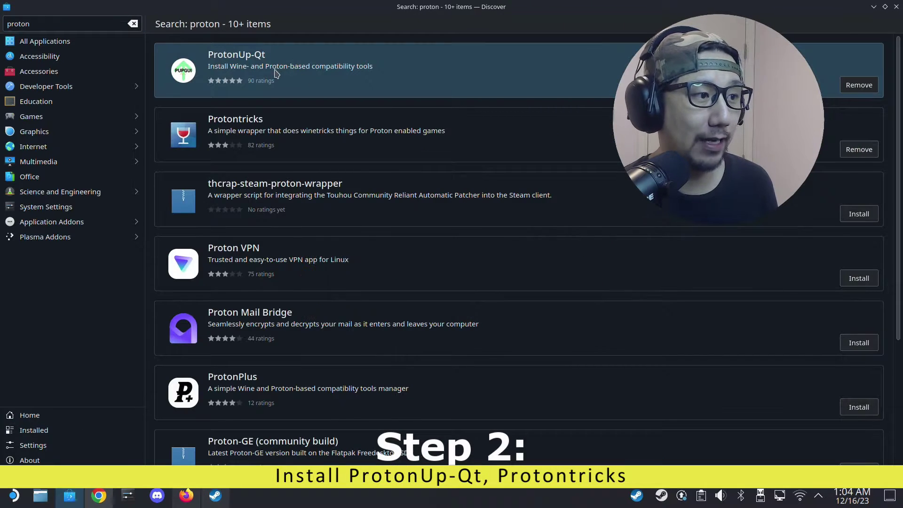
pyautogui.click(376, 72)
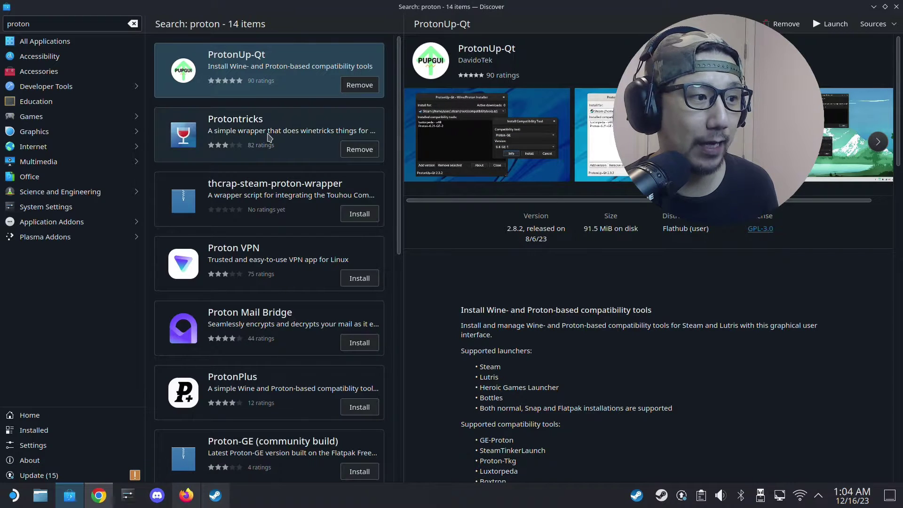
pyautogui.click(258, 128)
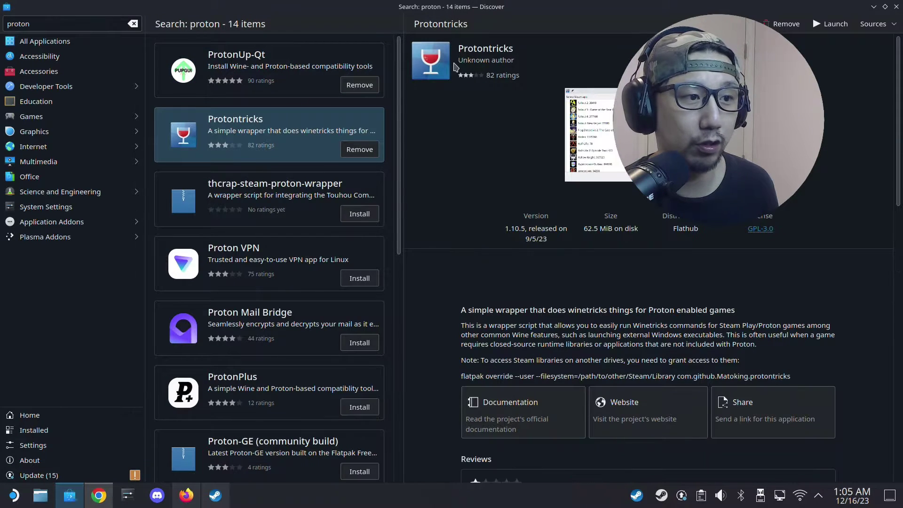
pyautogui.click(284, 85)
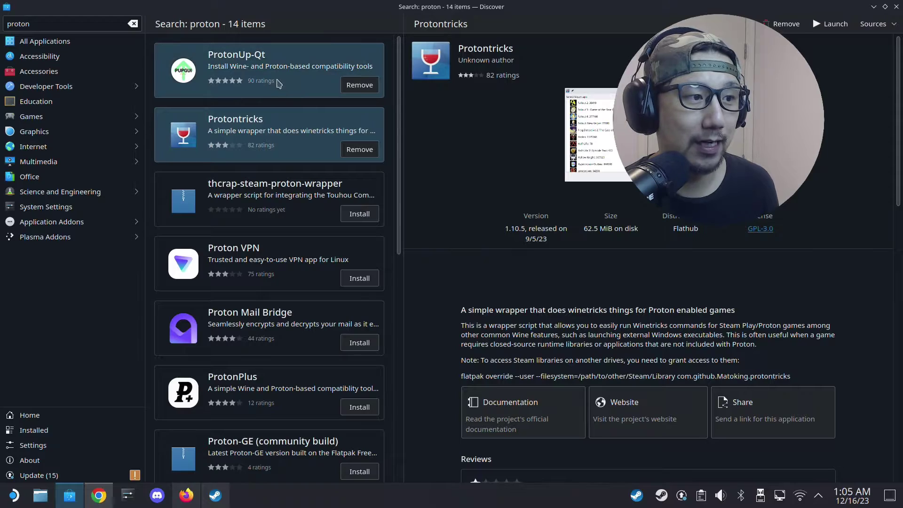
pyautogui.click(830, 26)
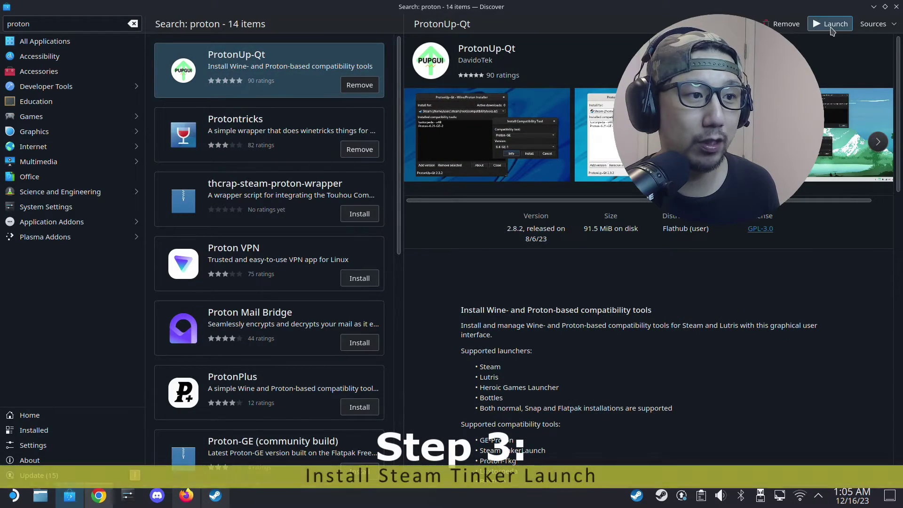
pyautogui.click(873, 6)
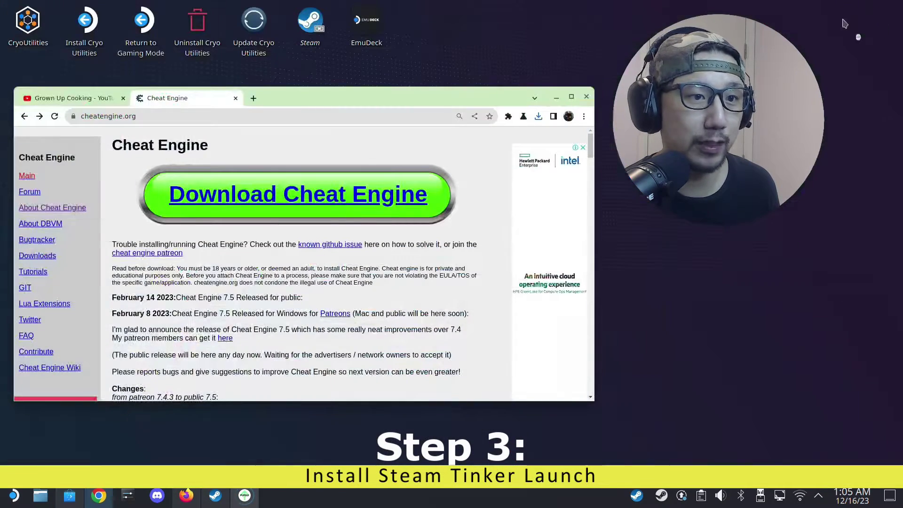
# Add SteamTinkerLaunch v12.12 as a Steam compatibility tool in ProtonUp-Qt and close it
pyautogui.click(556, 98)
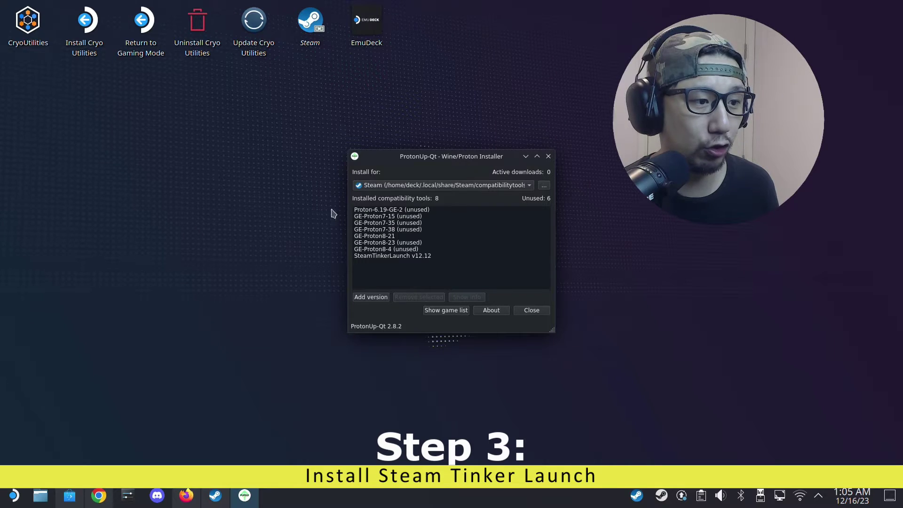
pyautogui.click(388, 187)
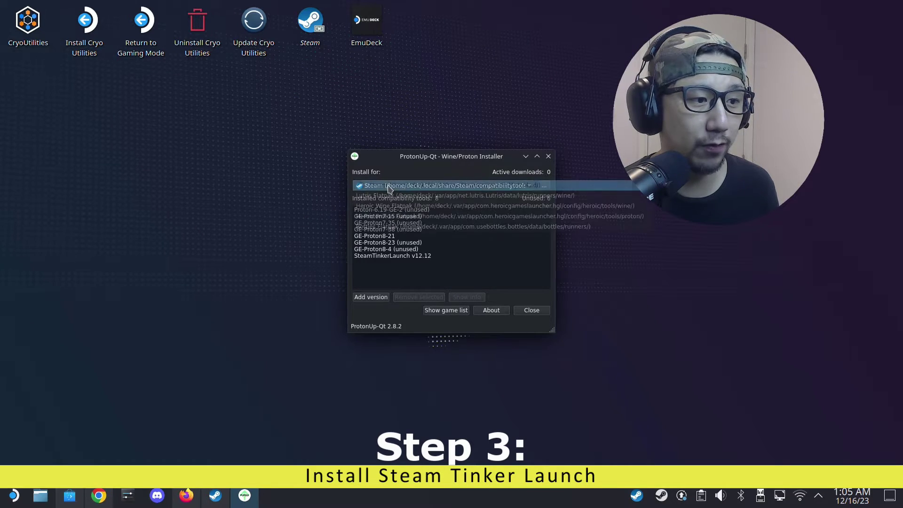
pyautogui.click(384, 189)
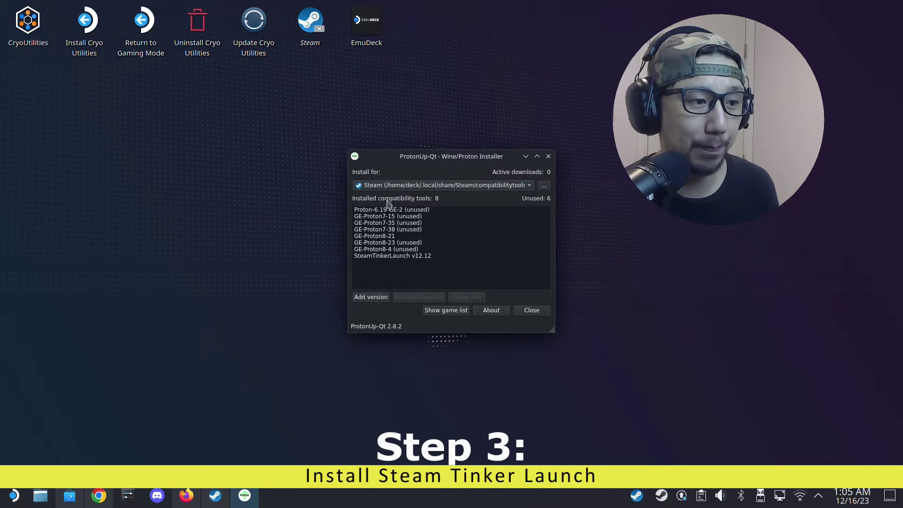
pyautogui.click(374, 297)
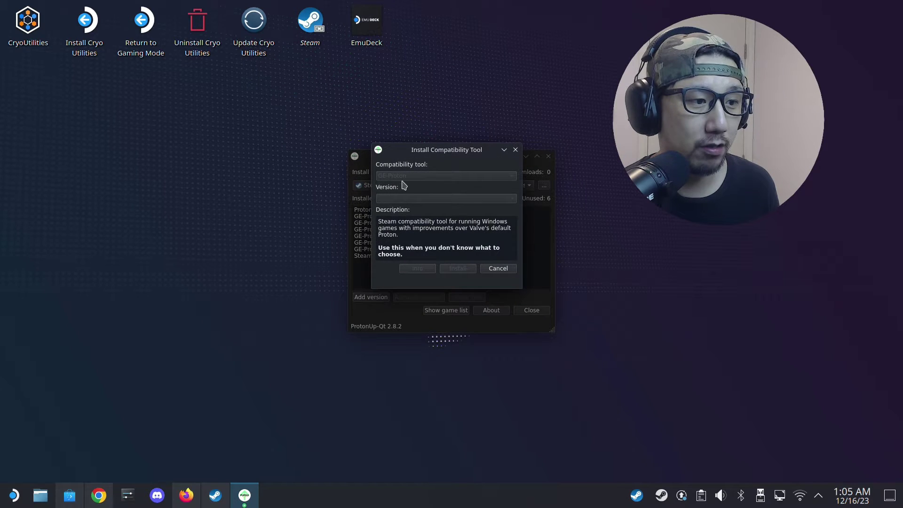
pyautogui.click(428, 176)
pyautogui.click(417, 227)
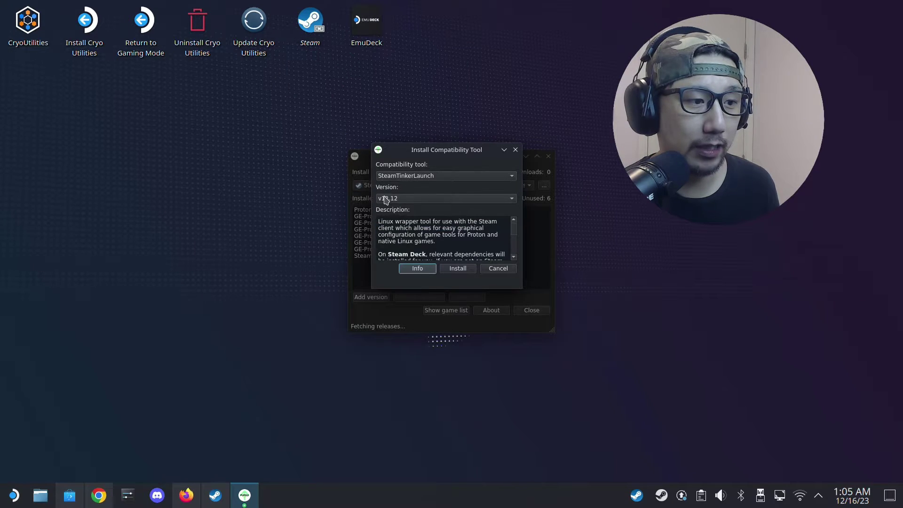
pyautogui.click(456, 271)
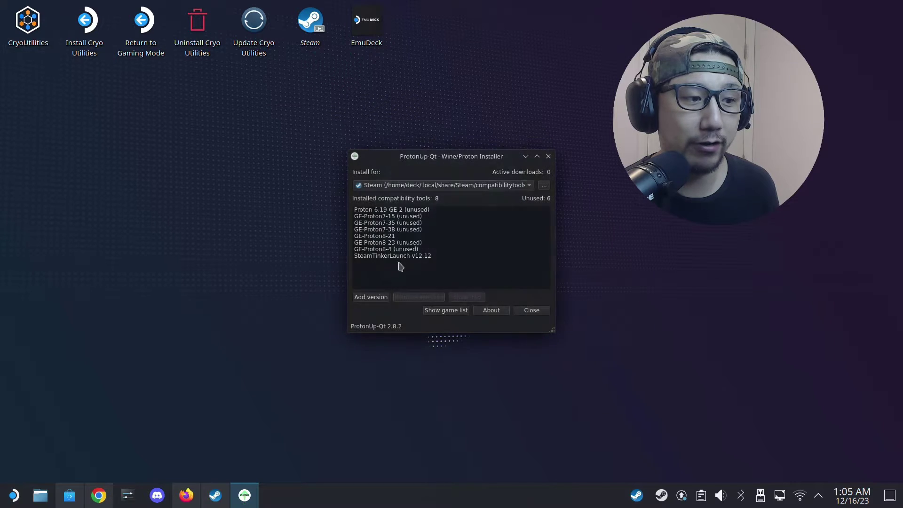
pyautogui.click(395, 257)
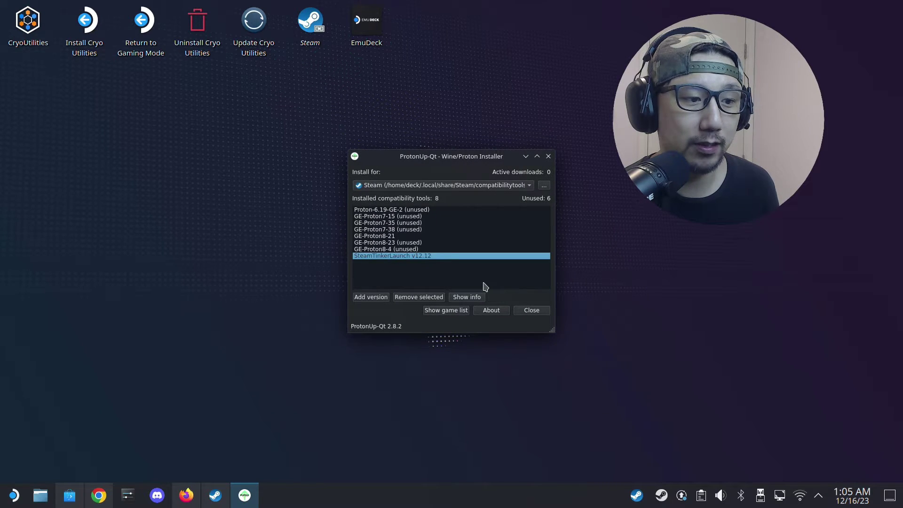
pyautogui.click(531, 310)
# Bring the Steam library back up, briefly viewing The Awakener: Forgotten Oath
pyautogui.click(214, 494)
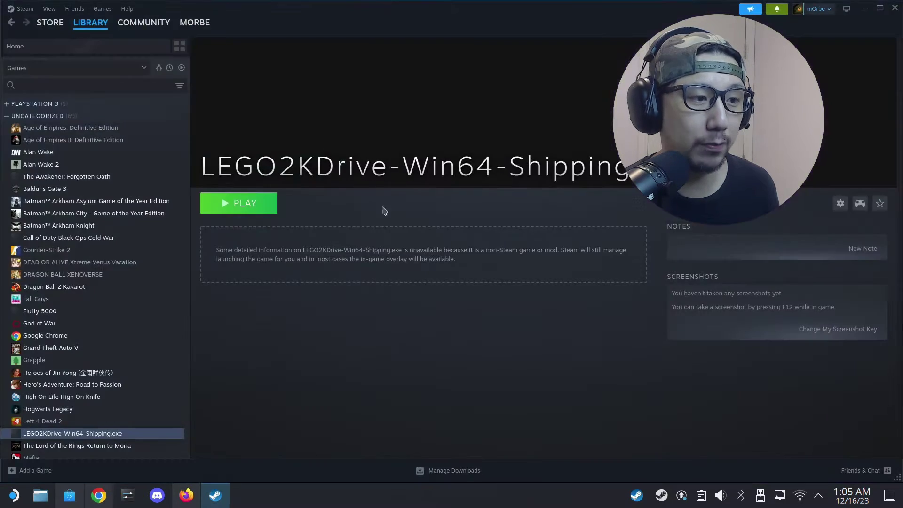
pyautogui.click(124, 176)
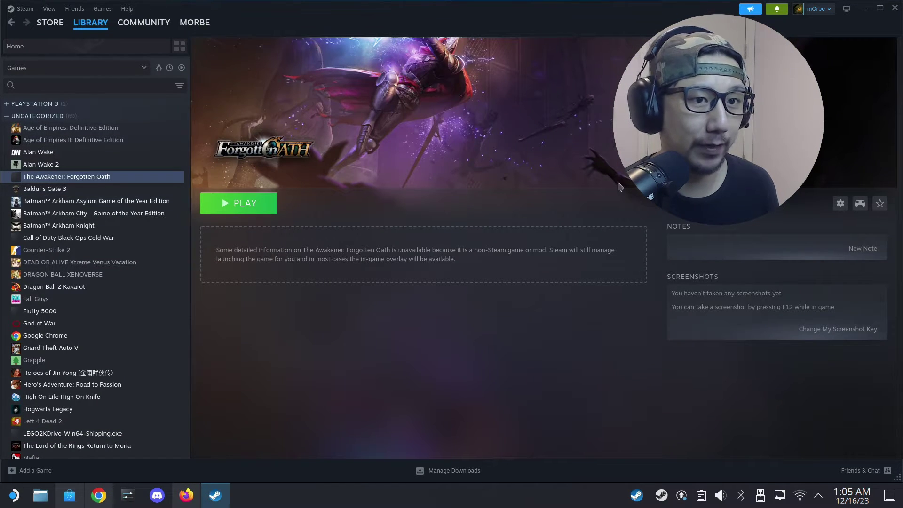
pyautogui.click(866, 8)
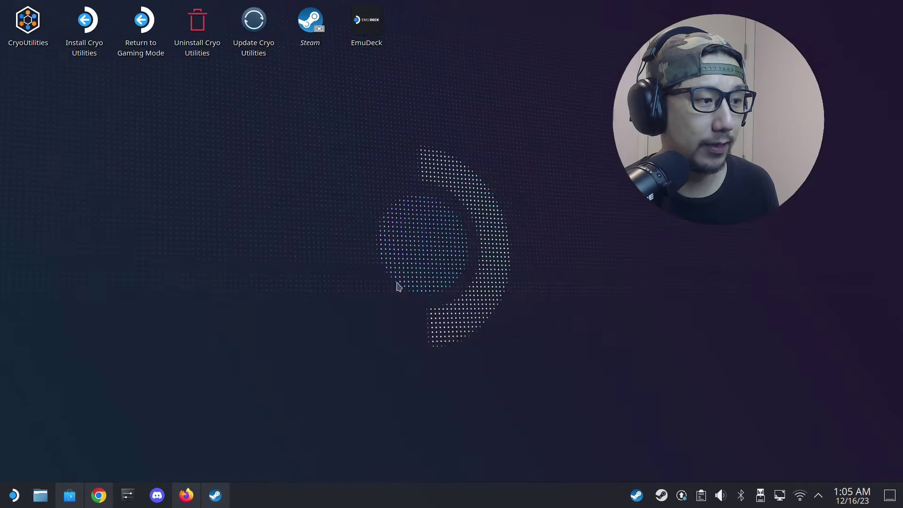
pyautogui.click(215, 494)
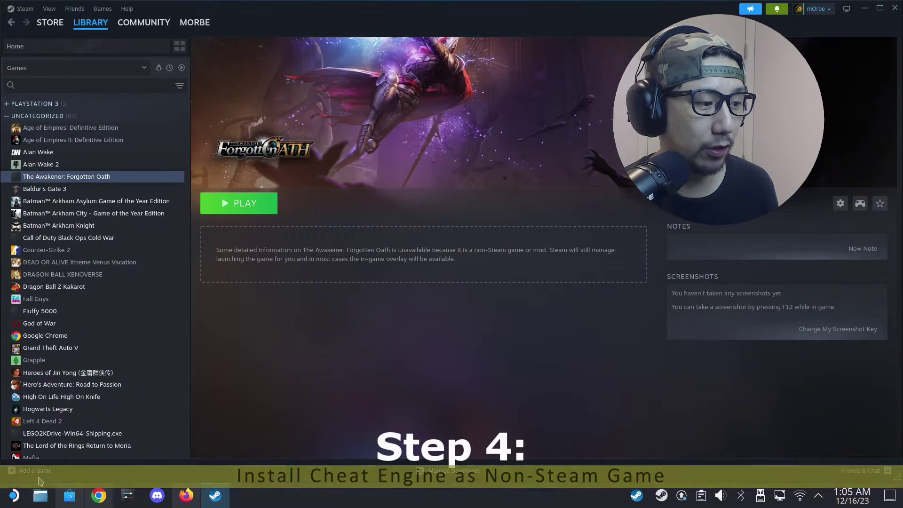
# Add CheatEngine75.exe from Downloads to the library as a non-Steam game
pyautogui.click(24, 463)
pyautogui.click(81, 437)
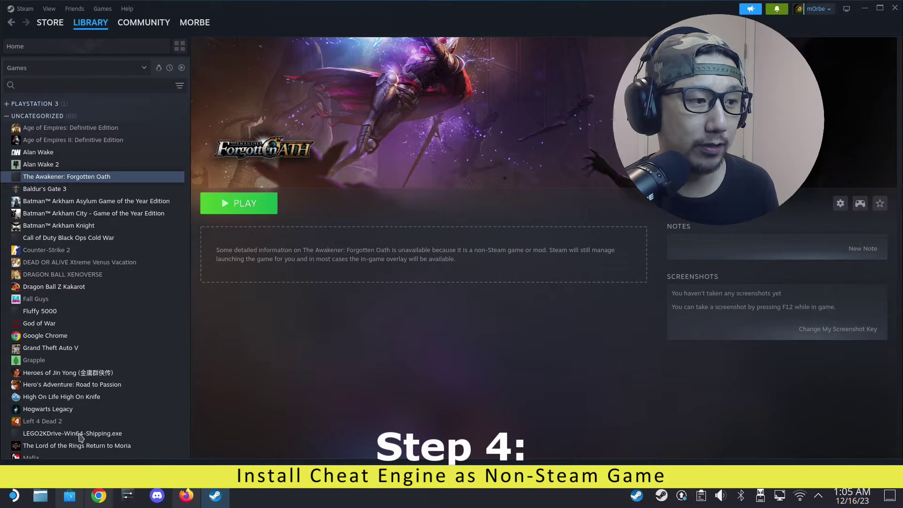
pyautogui.click(340, 376)
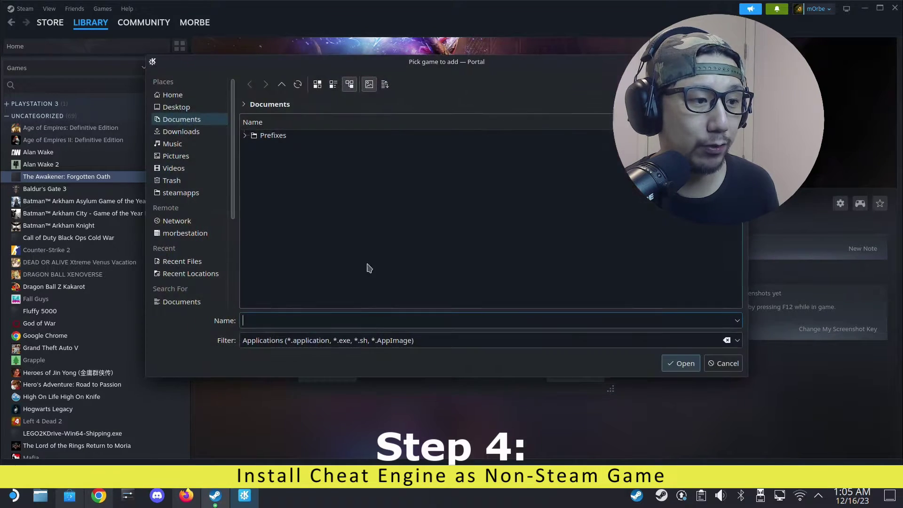
pyautogui.click(181, 131)
pyautogui.scroll(-10, 352, 241)
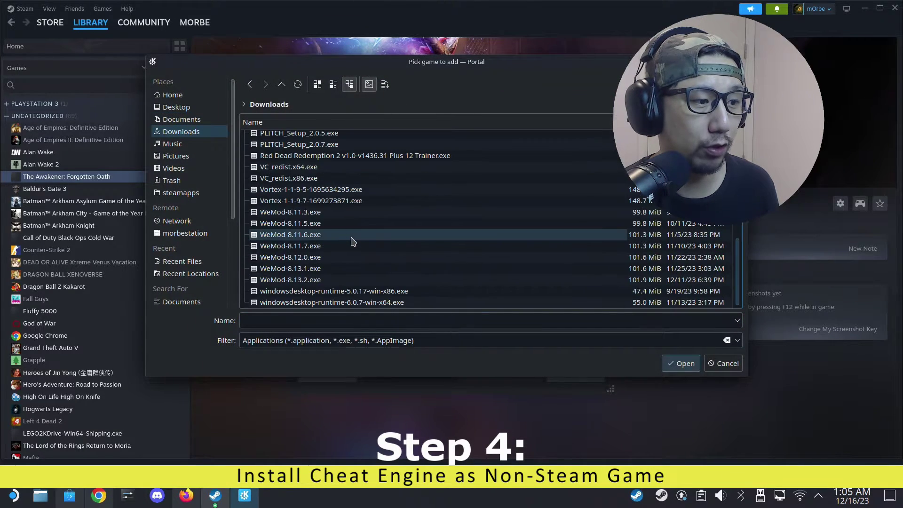
pyautogui.scroll(5, 324, 226)
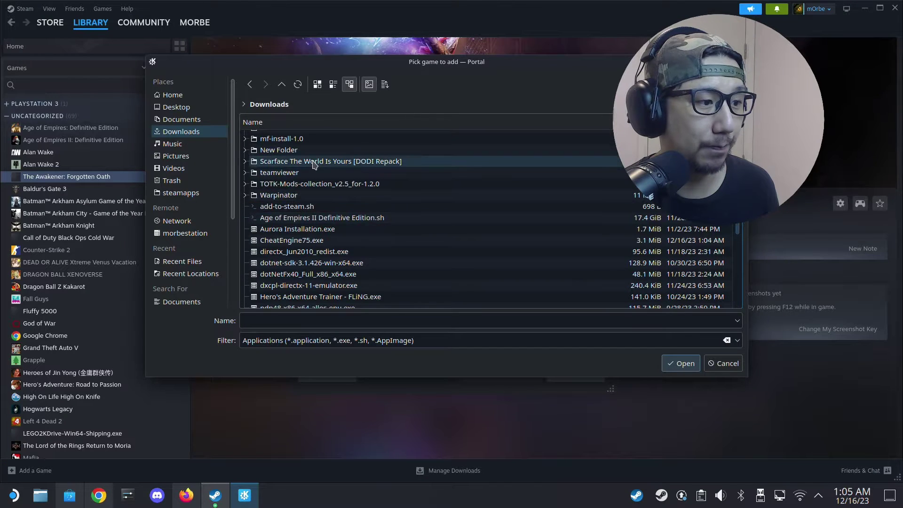
pyautogui.click(287, 242)
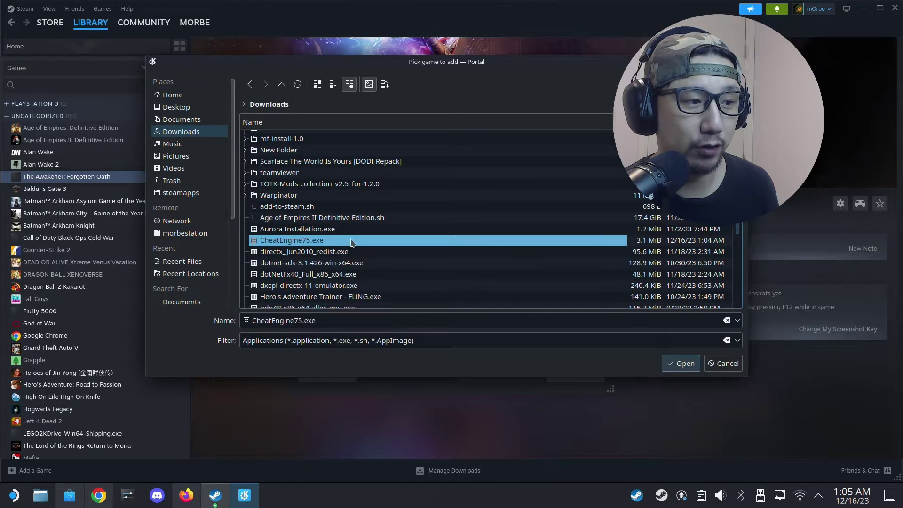
pyautogui.doubleClick(303, 244)
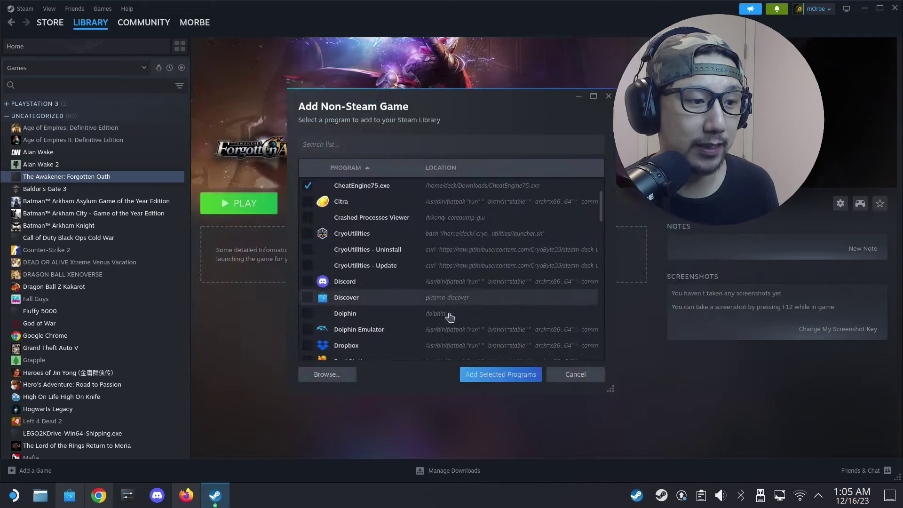
pyautogui.click(500, 374)
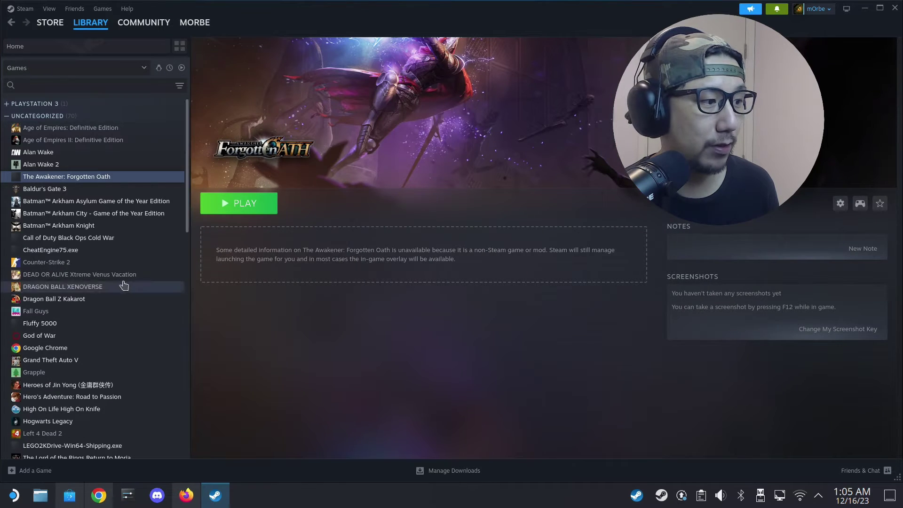
# Force CheatEngine75.exe to use Proton Experimental under Compatibility, then press Play
pyautogui.click(80, 254)
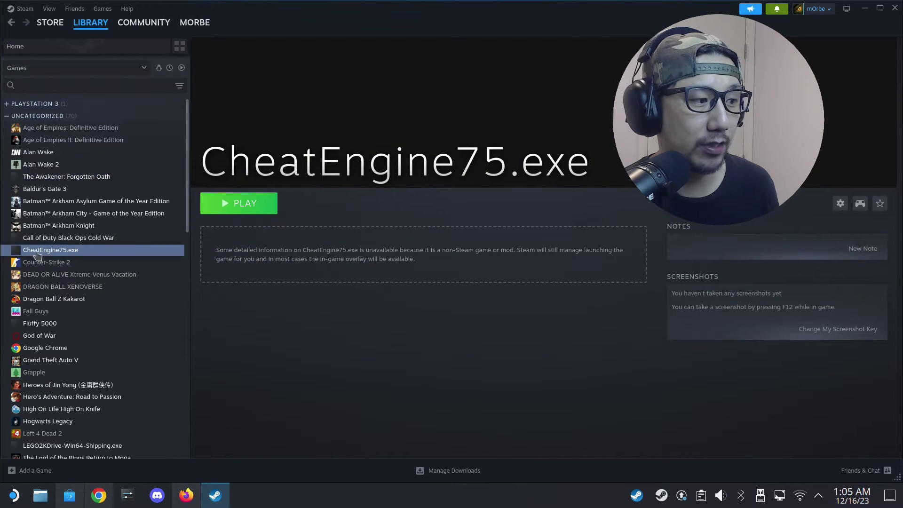
pyautogui.click(840, 203)
pyautogui.click(857, 268)
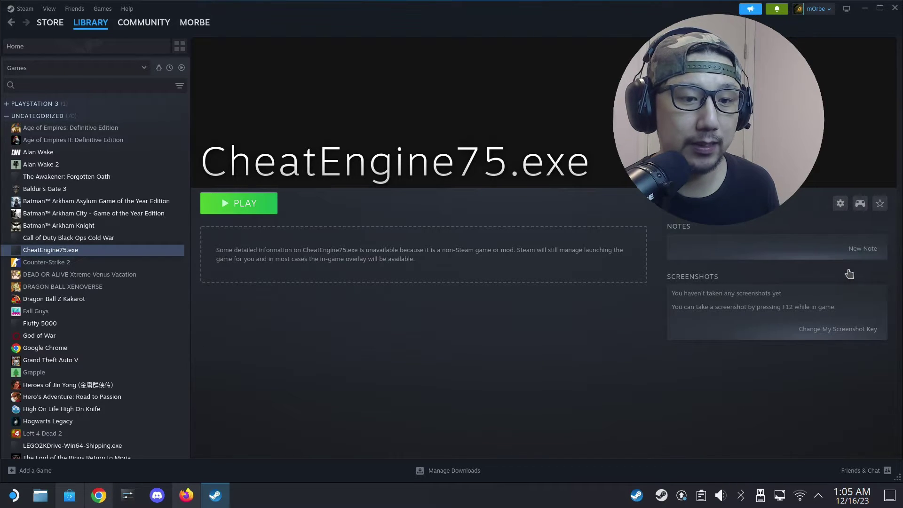
pyautogui.click(285, 165)
pyautogui.click(466, 147)
pyautogui.click(453, 181)
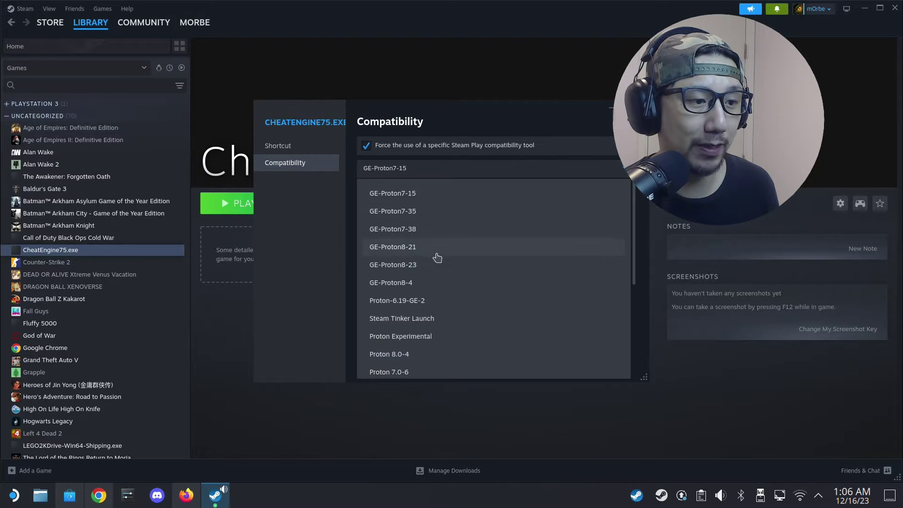
pyautogui.click(412, 335)
pyautogui.moveTo(470, 121); pyautogui.dragTo(357, 120)
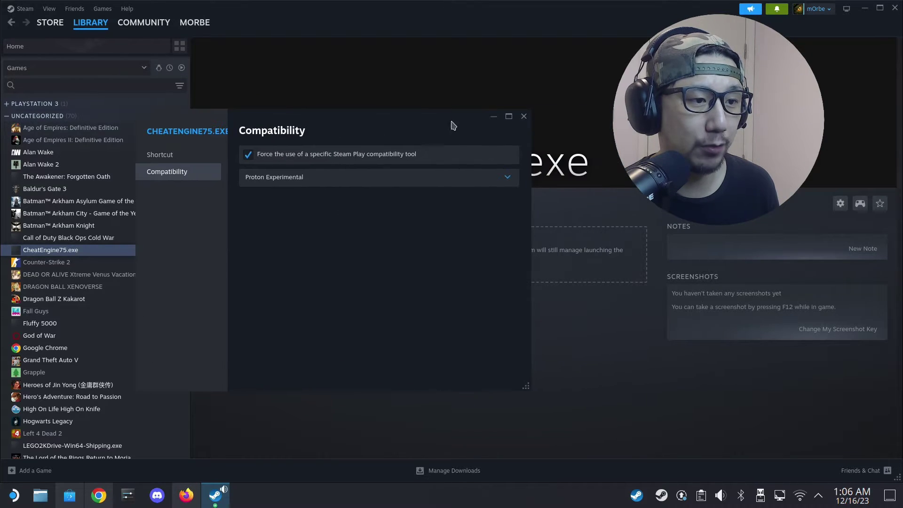
pyautogui.click(523, 117)
pyautogui.click(260, 204)
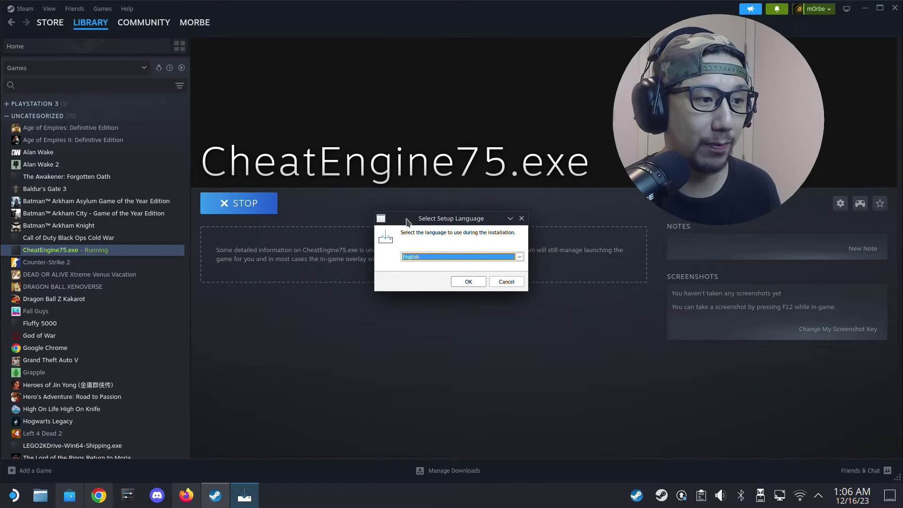
# Install Cheat Engine in English, skipping all bundled offers and not launching it on exit
pyautogui.click(468, 282)
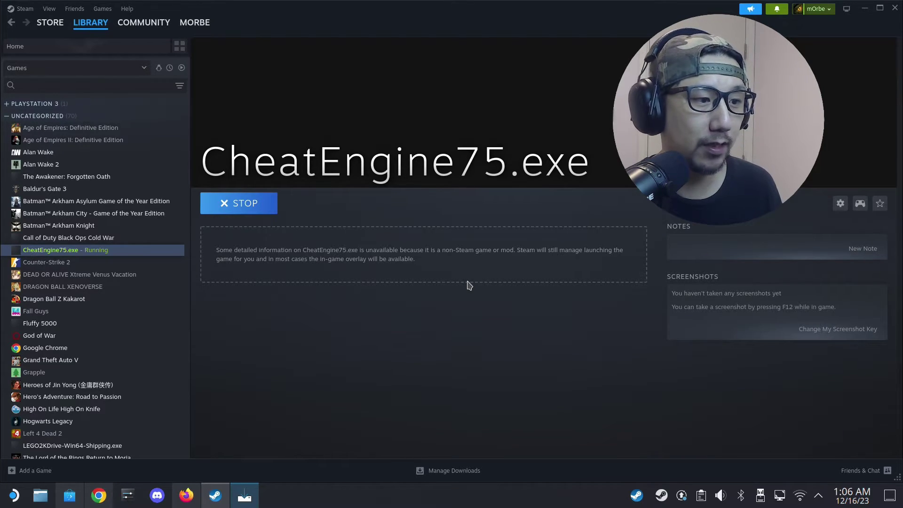
pyautogui.click(545, 340)
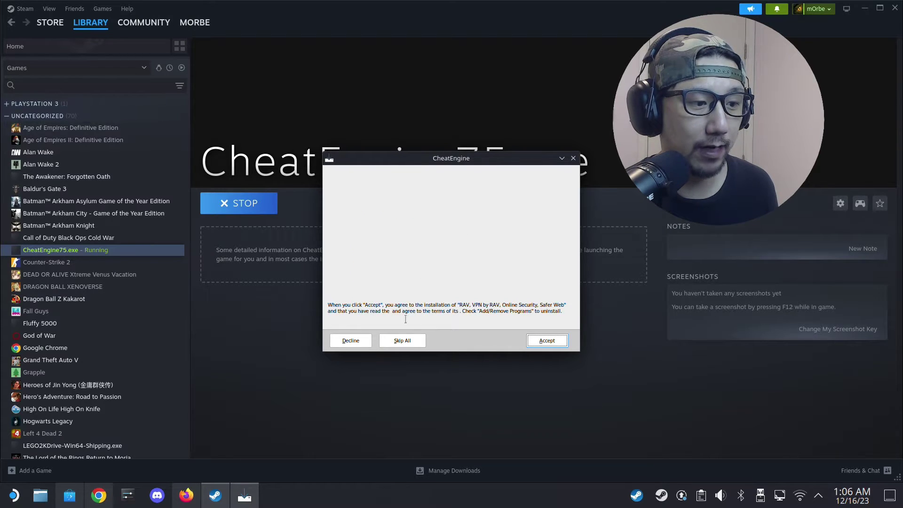
pyautogui.click(417, 342)
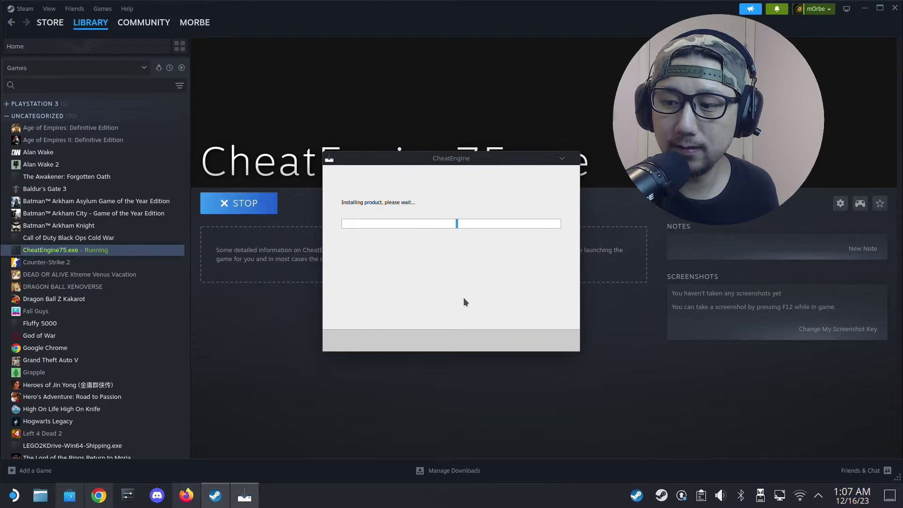
pyautogui.click(418, 297)
pyautogui.click(546, 339)
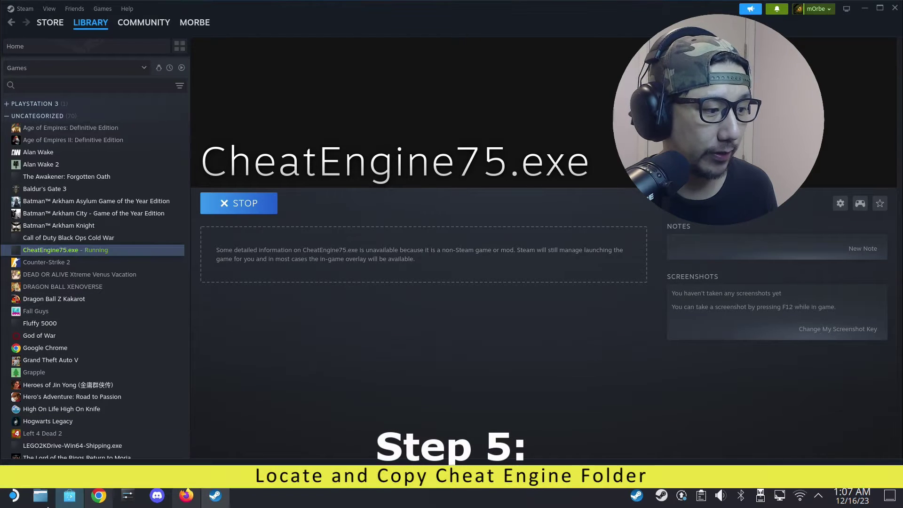
# Open Dolphin at the Home folder with hidden files shown
pyautogui.click(46, 496)
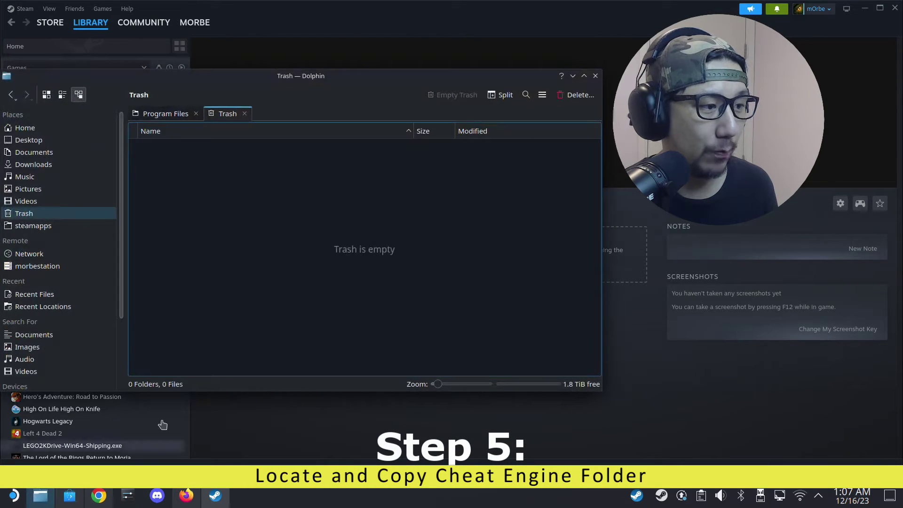
pyautogui.click(584, 76)
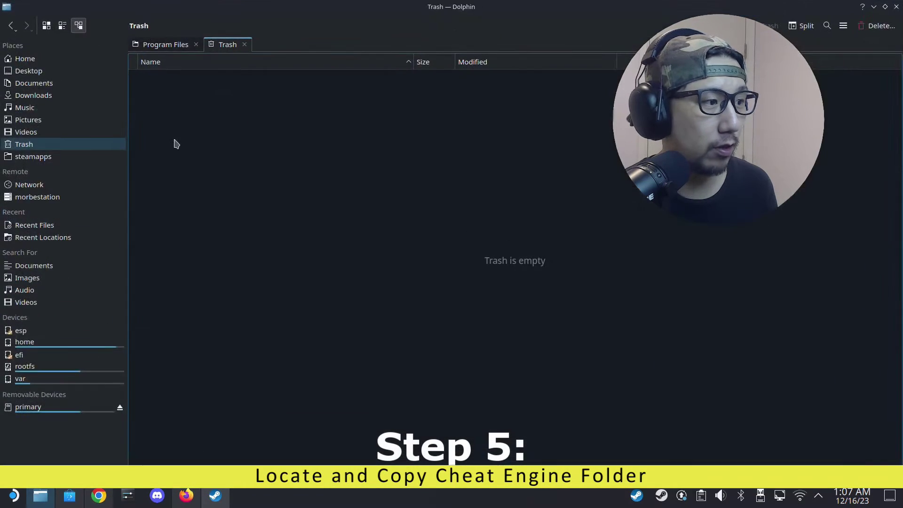
pyautogui.click(57, 60)
pyautogui.click(886, 7)
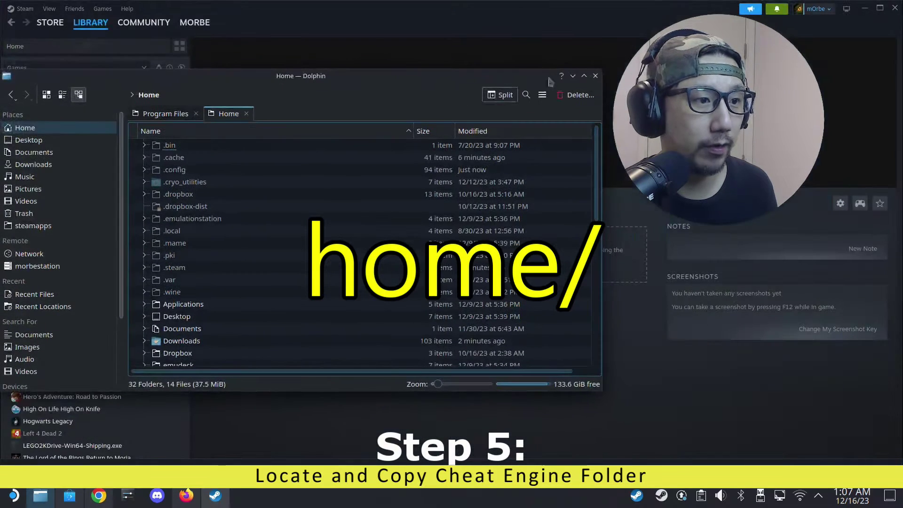
pyautogui.click(542, 96)
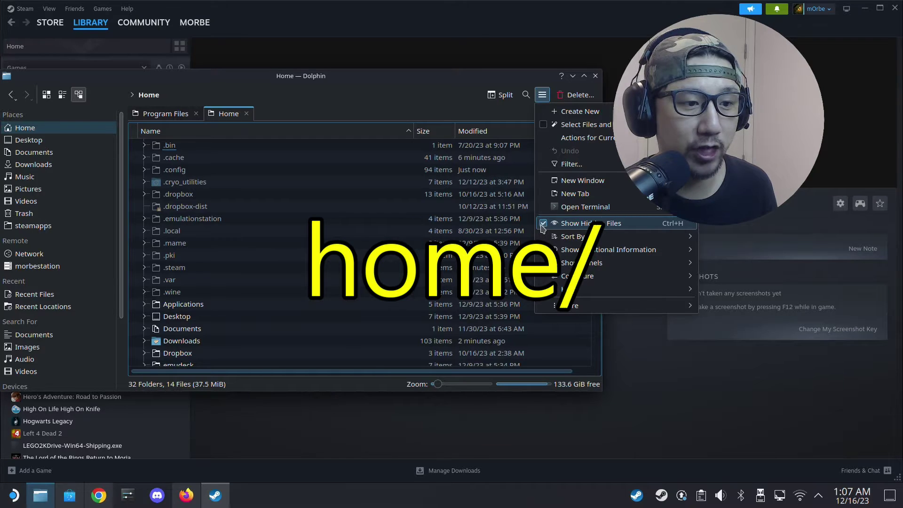
pyautogui.click(254, 232)
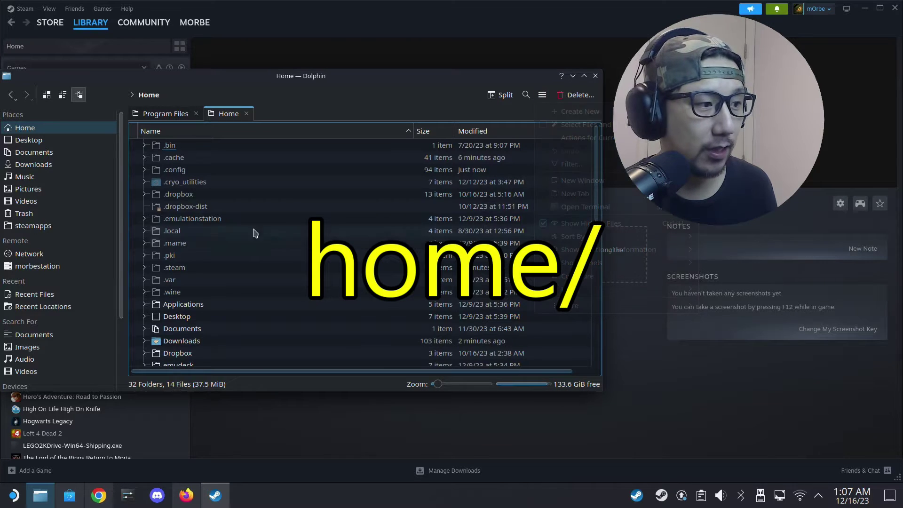
pyautogui.click(172, 267)
pyautogui.click(175, 219)
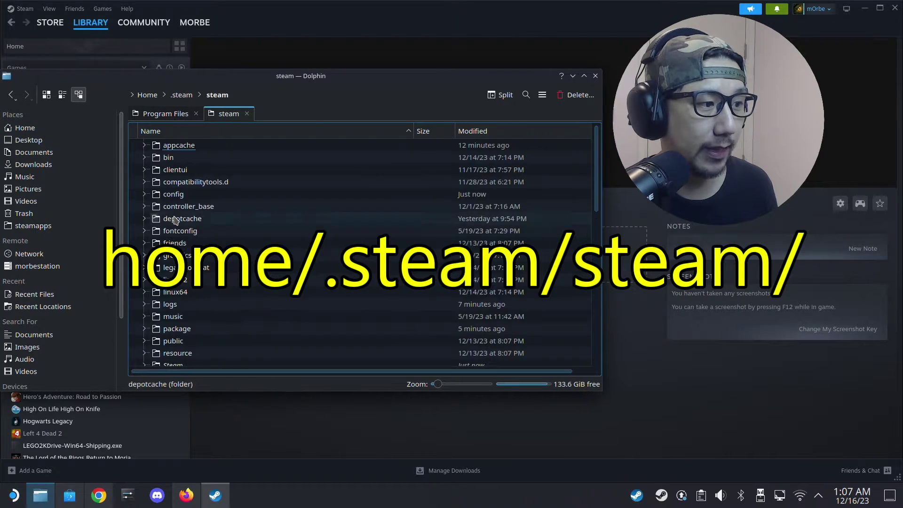
pyautogui.scroll(-5, 190, 294)
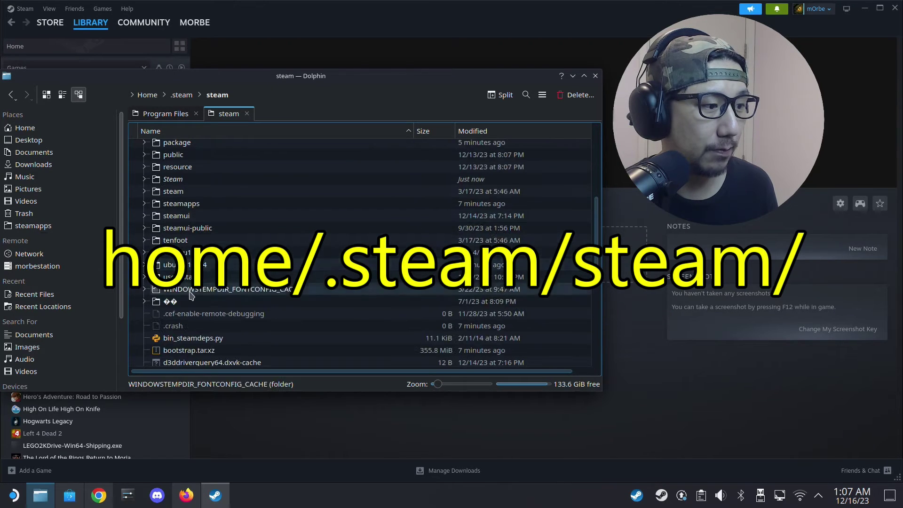
pyautogui.click(190, 205)
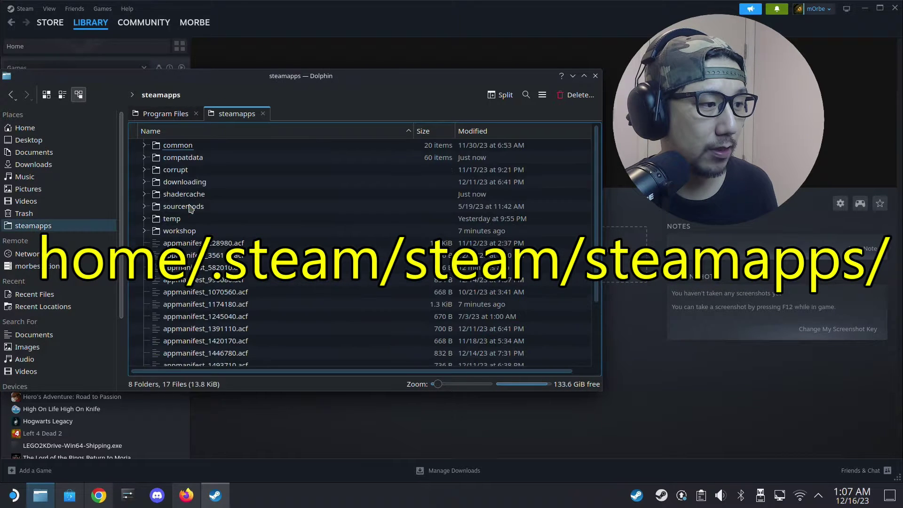
pyautogui.click(325, 157)
pyautogui.click(504, 131)
pyautogui.click(504, 131)
pyautogui.click(463, 146)
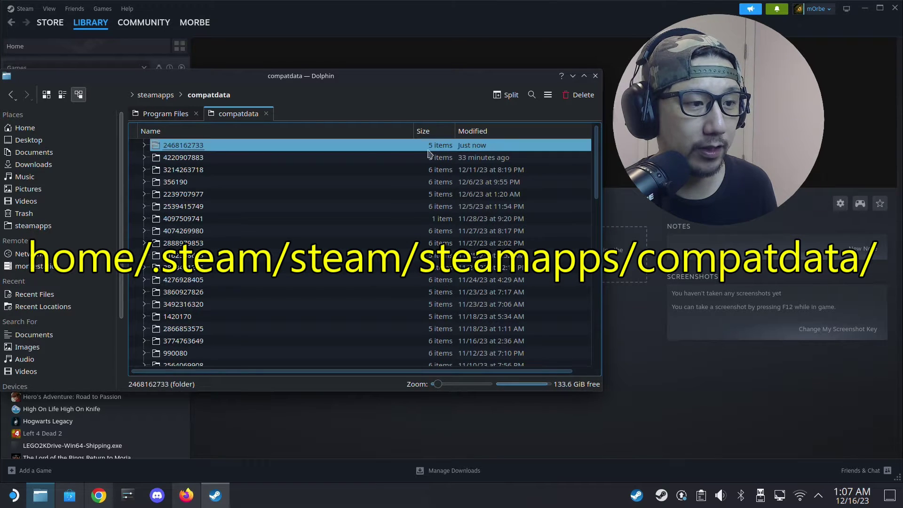
pyautogui.click(203, 146)
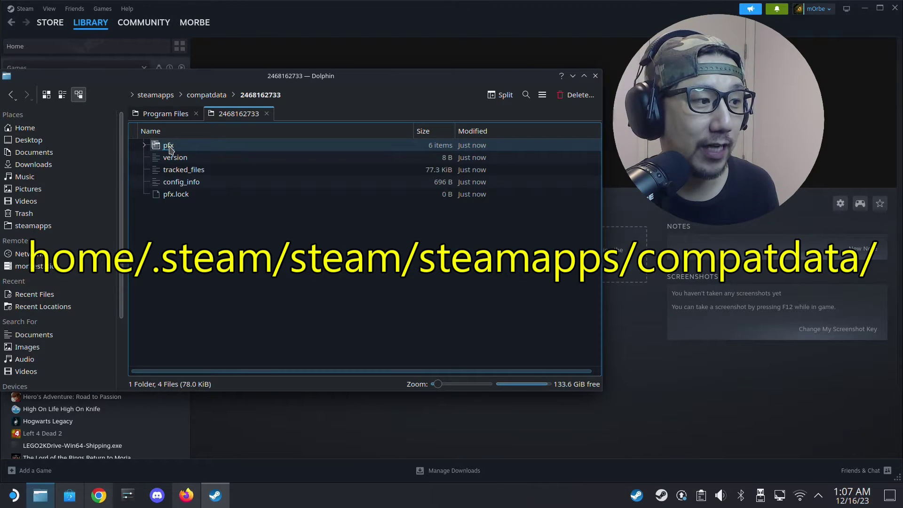
pyautogui.click(169, 145)
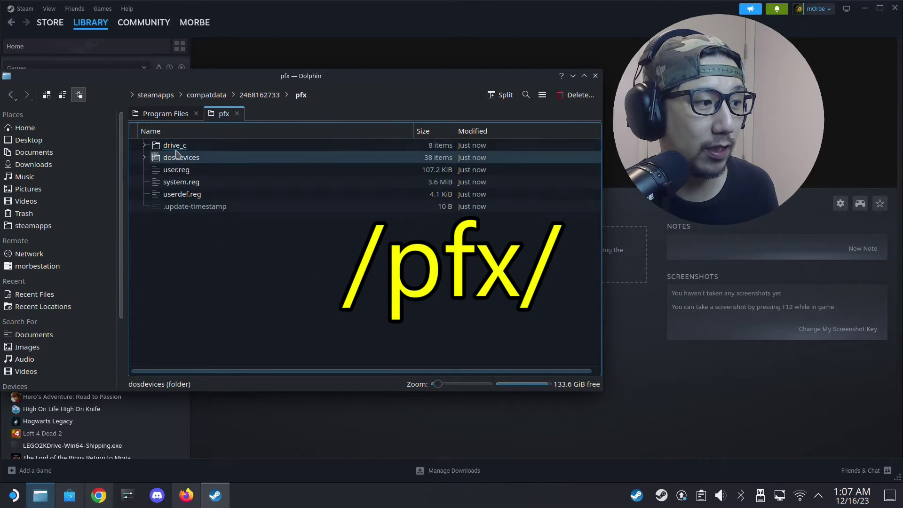
pyautogui.click(178, 149)
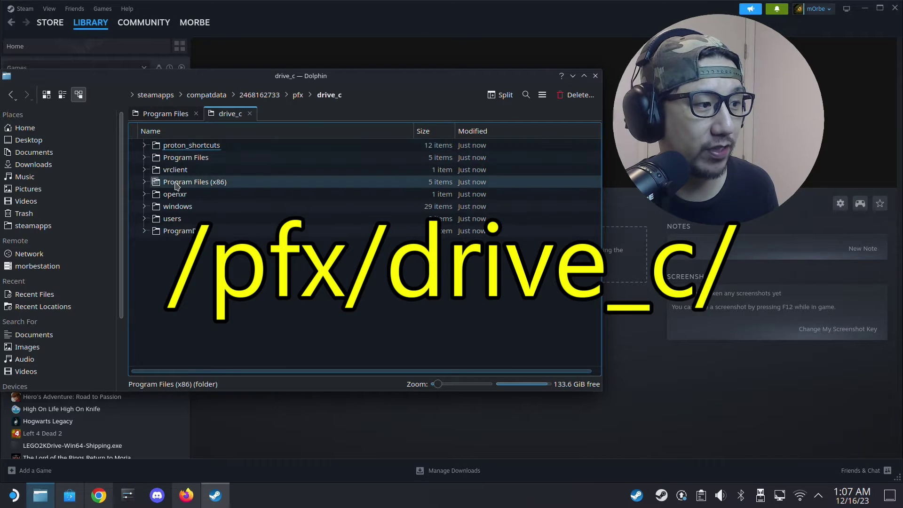
pyautogui.click(193, 161)
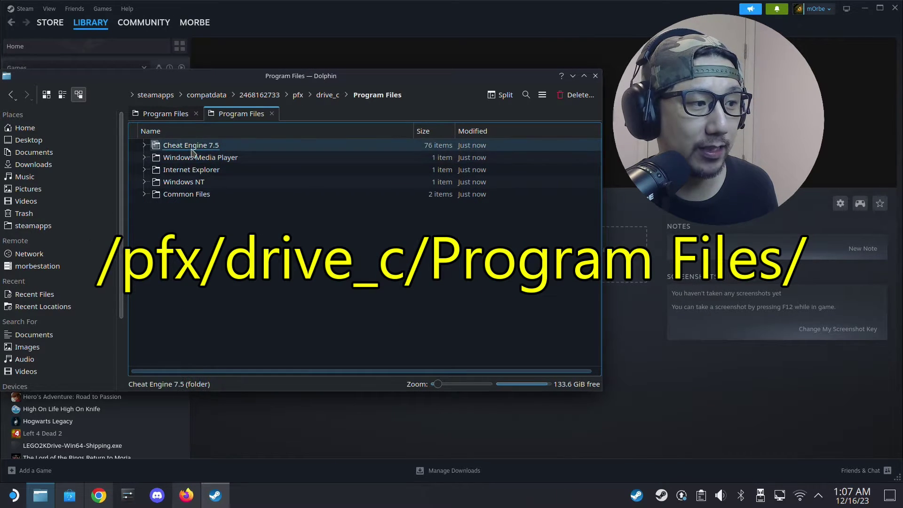
# Copy the Cheat Engine 7.5 folder into Downloads, then minimize Dolphin
pyautogui.rightClick(206, 148)
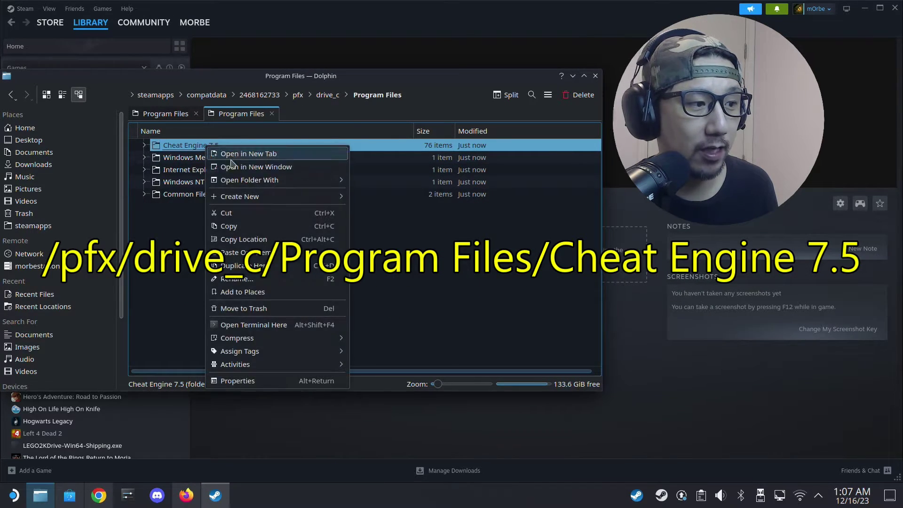
pyautogui.click(249, 231)
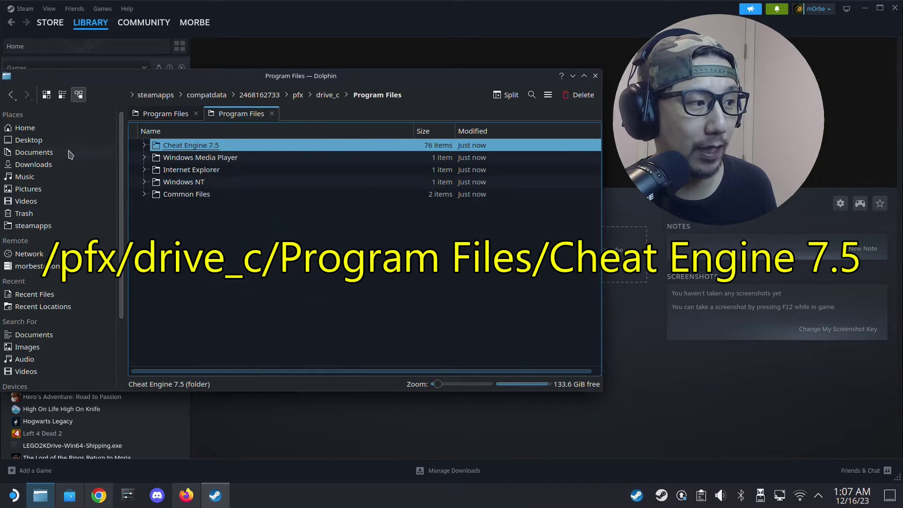
pyautogui.click(45, 164)
pyautogui.rightClick(132, 175)
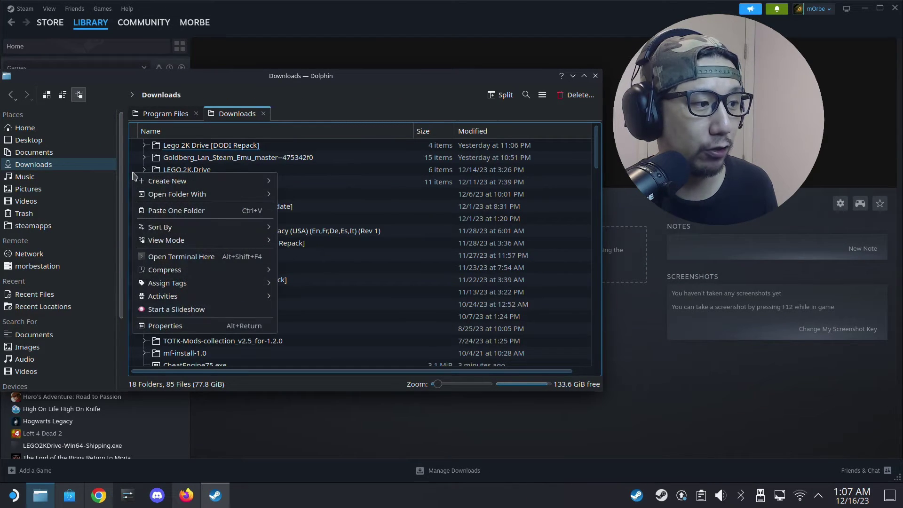
pyautogui.click(174, 210)
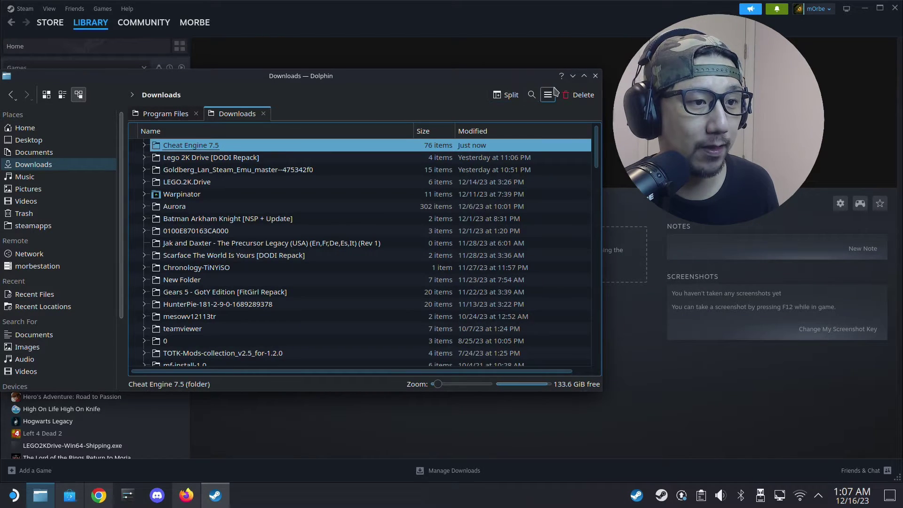
pyautogui.click(572, 77)
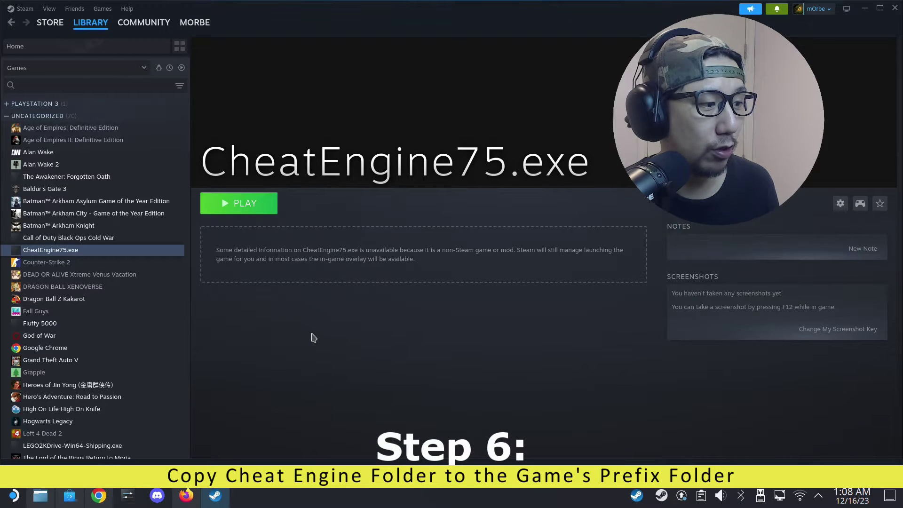
# Open Monster Hunter: World's page in the Steam library
pyautogui.scroll(-4, 111, 282)
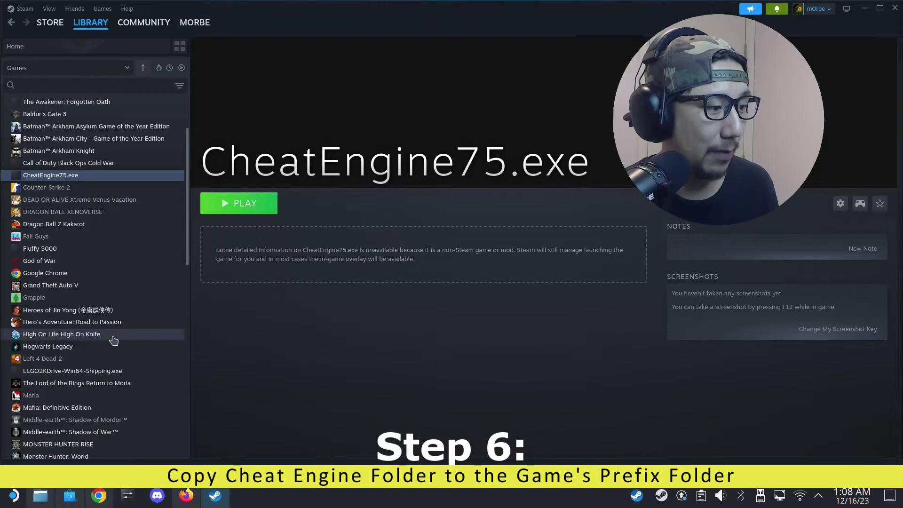
pyautogui.scroll(-1, 109, 364)
pyautogui.click(75, 383)
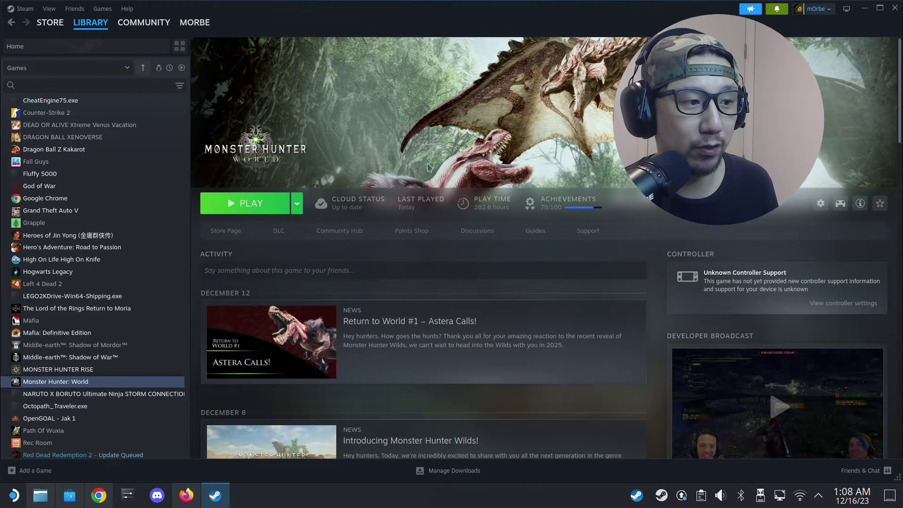
# Start Protontricks, pick Monster Hunter: World (582010), and return to Dolphin's Program Files
pyautogui.click(13, 495)
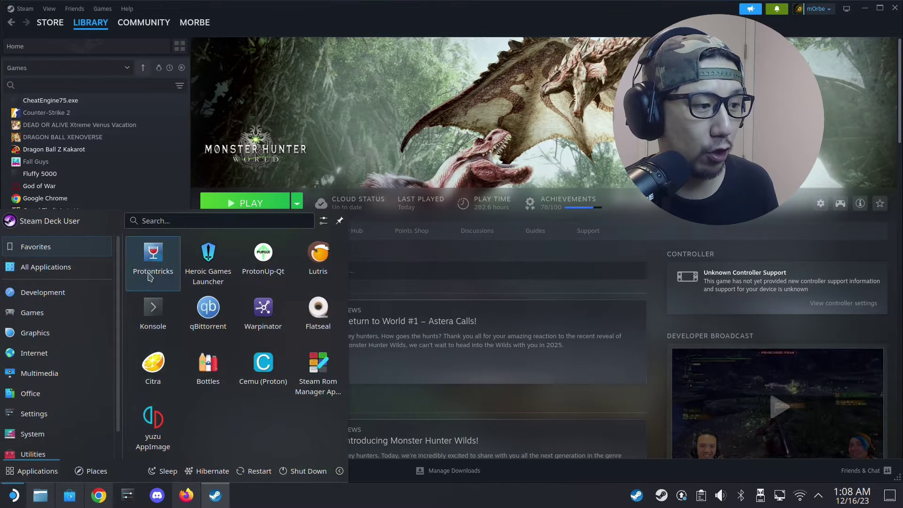
pyautogui.click(151, 263)
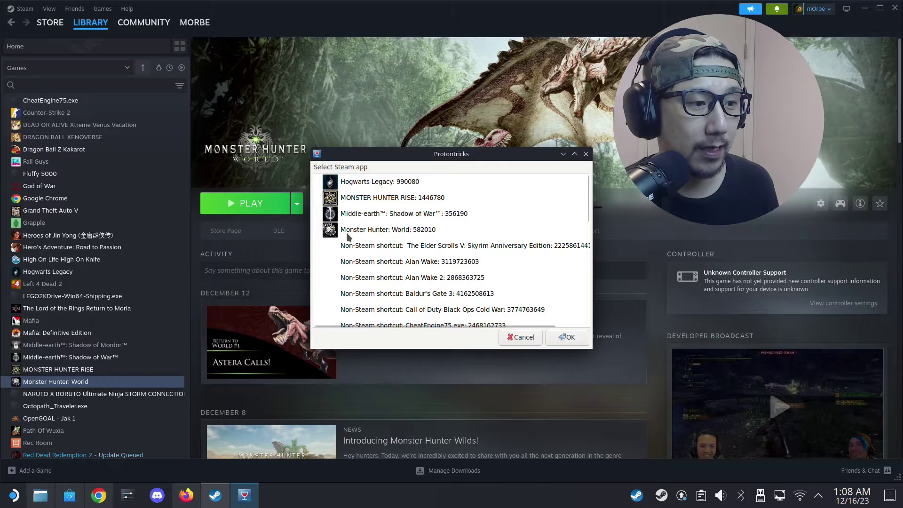
pyautogui.click(418, 233)
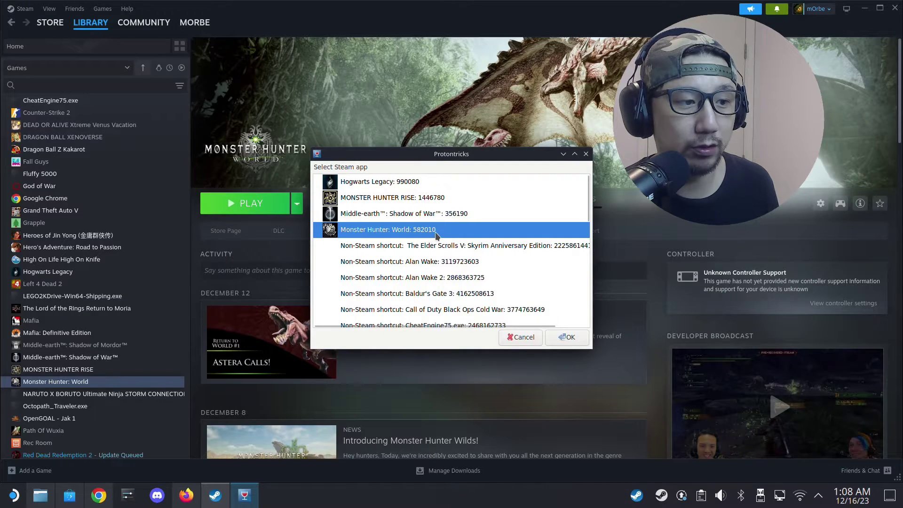
pyautogui.click(41, 494)
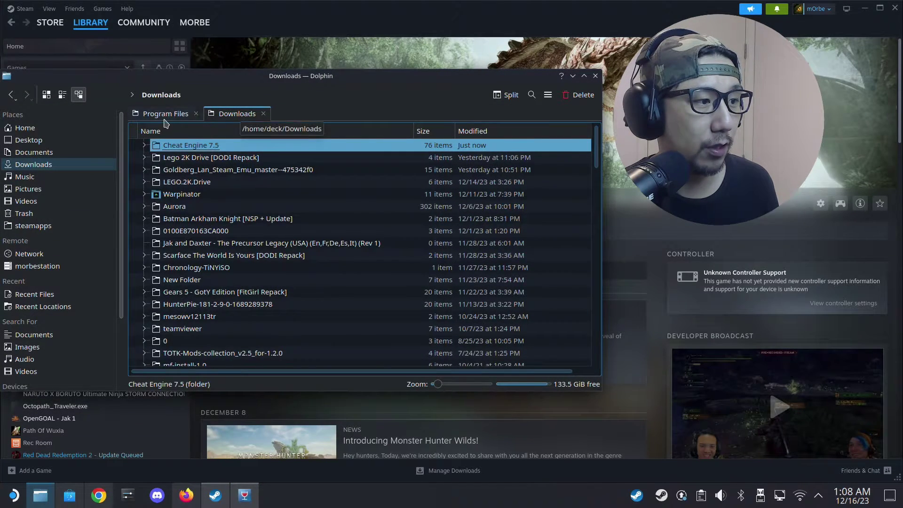
pyautogui.click(191, 113)
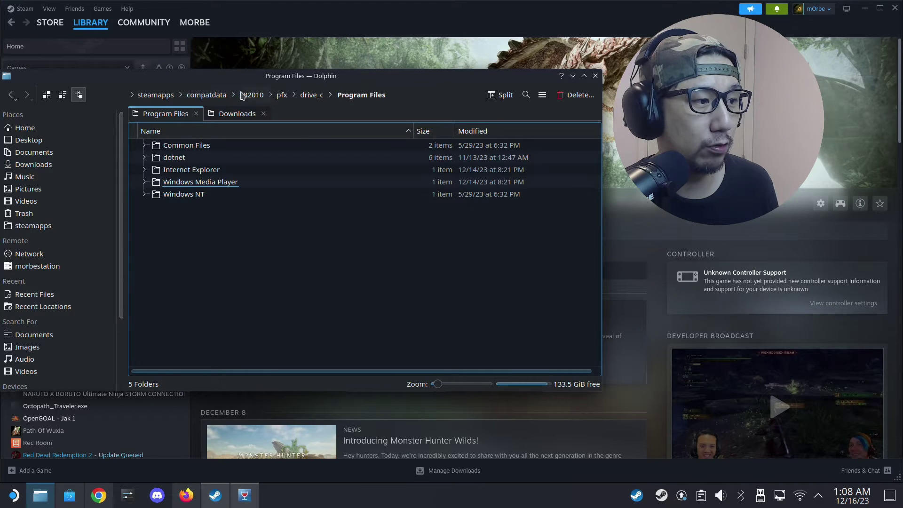
# Navigate to .steam/steam/steamapps/compatdata, checking Protontricks for the game id 582010
pyautogui.click(209, 99)
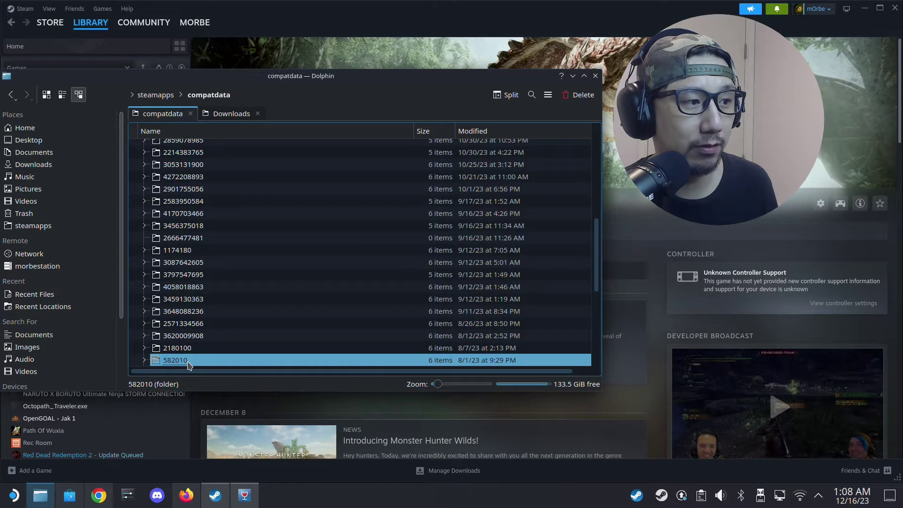
pyautogui.click(37, 132)
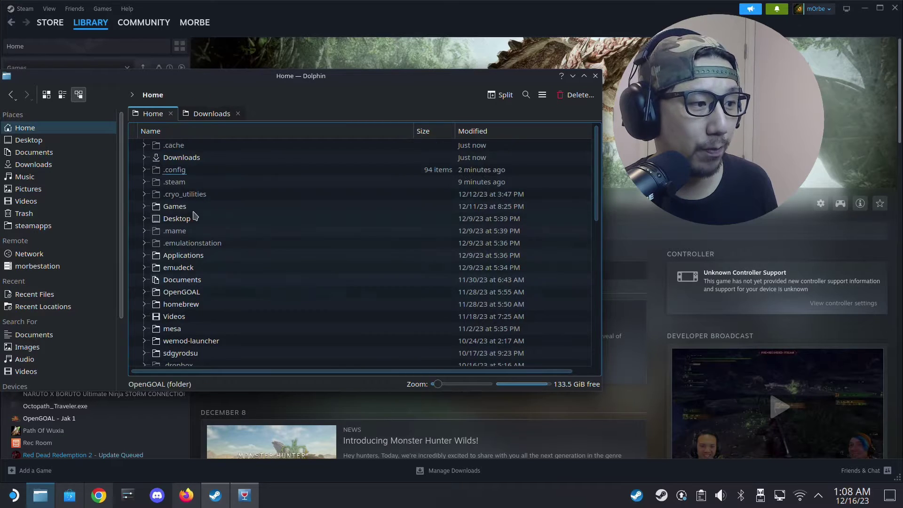
pyautogui.click(181, 181)
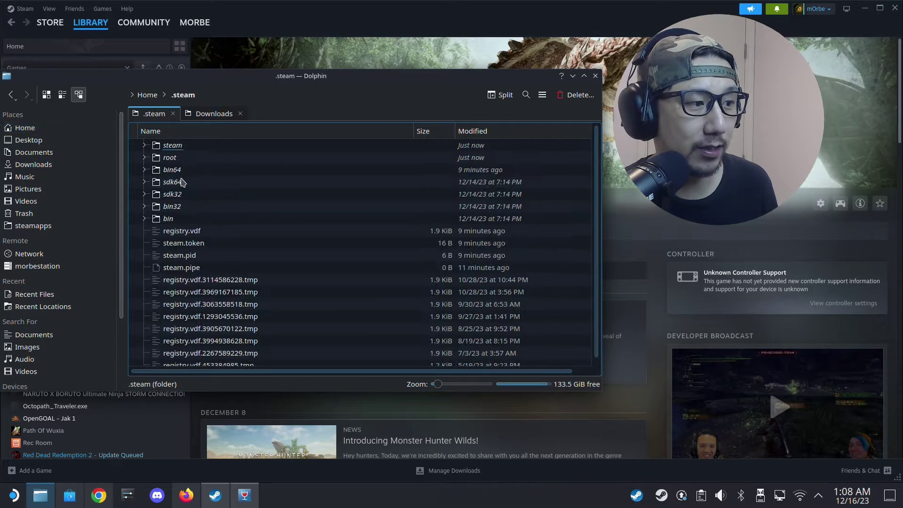
pyautogui.click(177, 145)
pyautogui.click(182, 181)
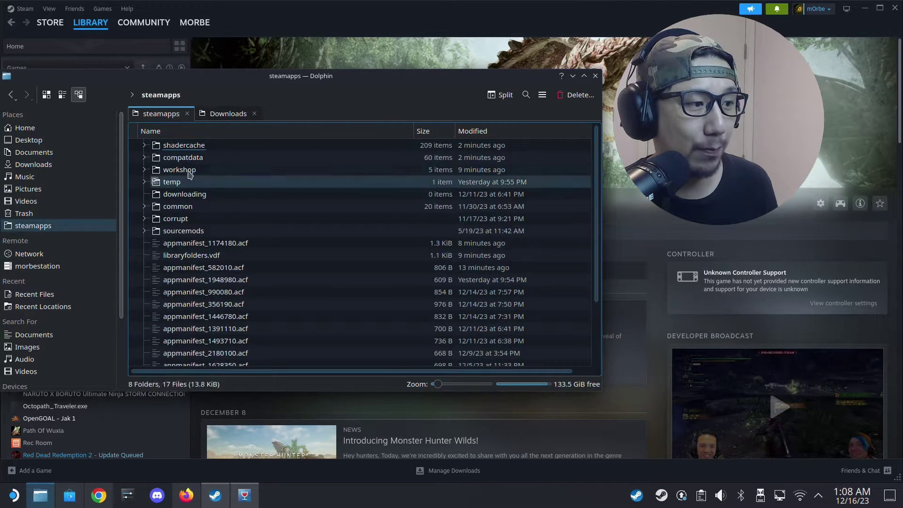
pyautogui.click(194, 158)
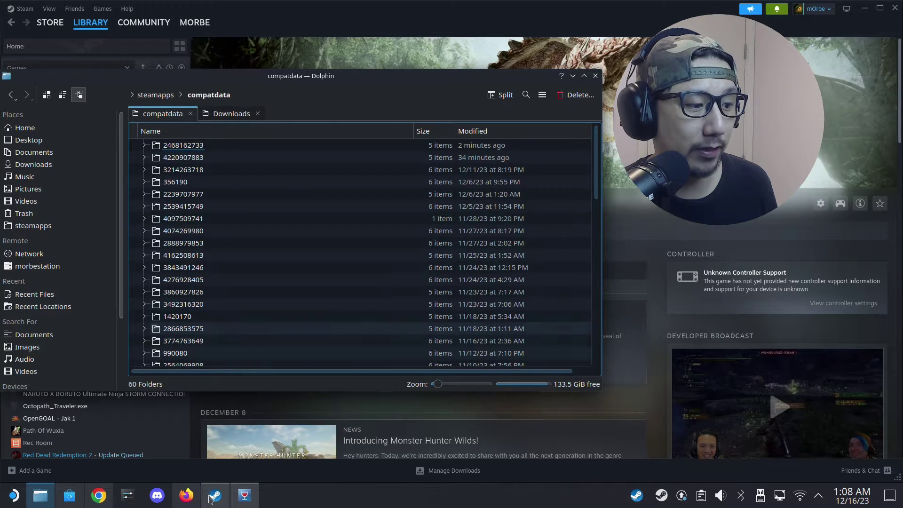
pyautogui.click(244, 495)
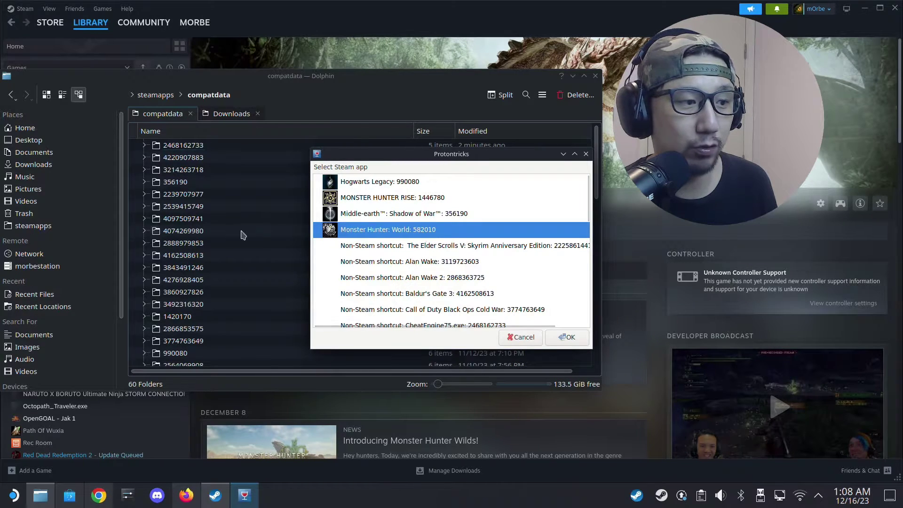
pyautogui.click(218, 292)
# Sort by name and open 582010/pfx/drive_c/Program Files
pyautogui.click(213, 134)
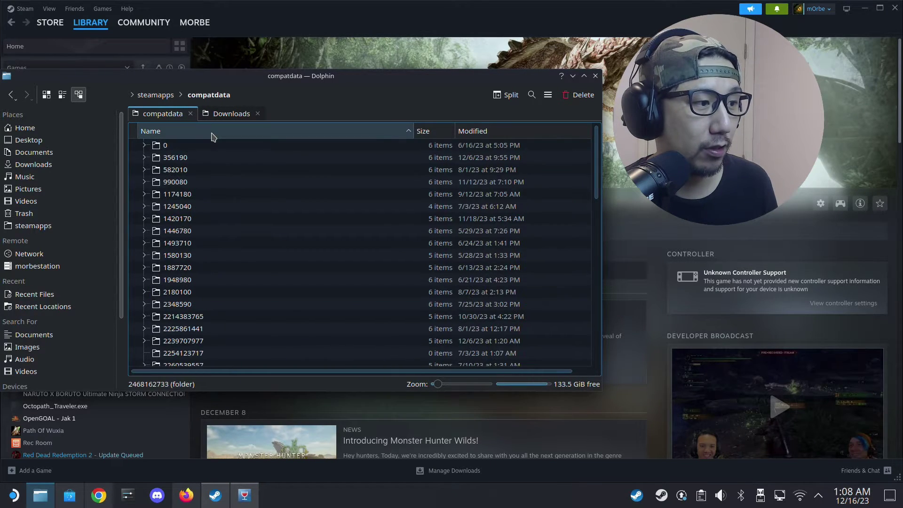
pyautogui.doubleClick(175, 169)
pyautogui.doubleClick(188, 157)
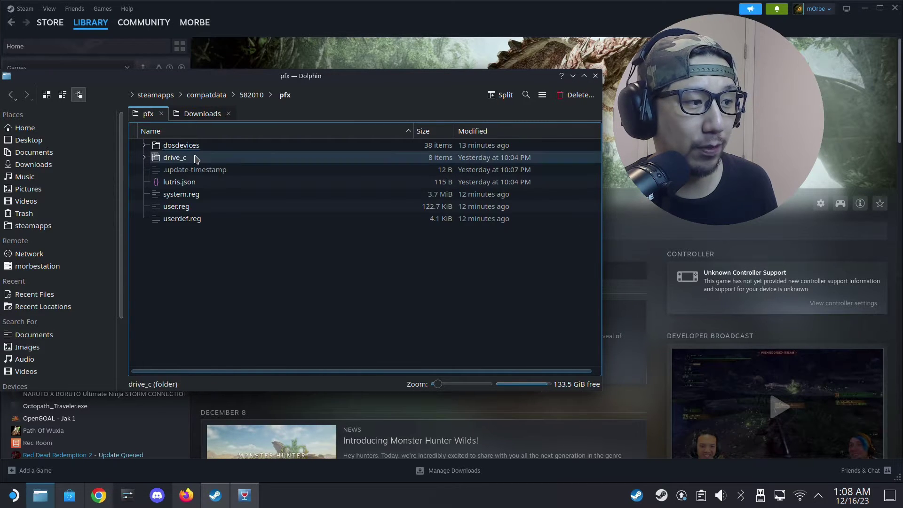
pyautogui.doubleClick(195, 159)
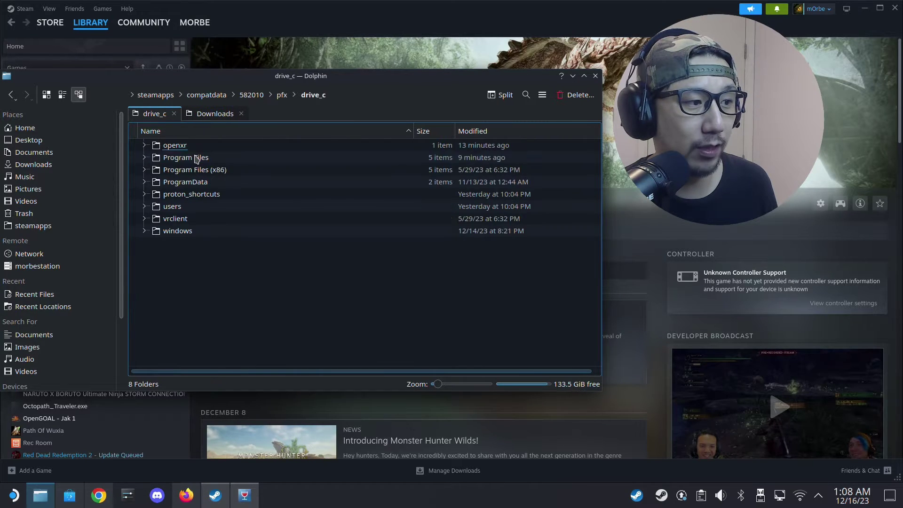
pyautogui.doubleClick(222, 158)
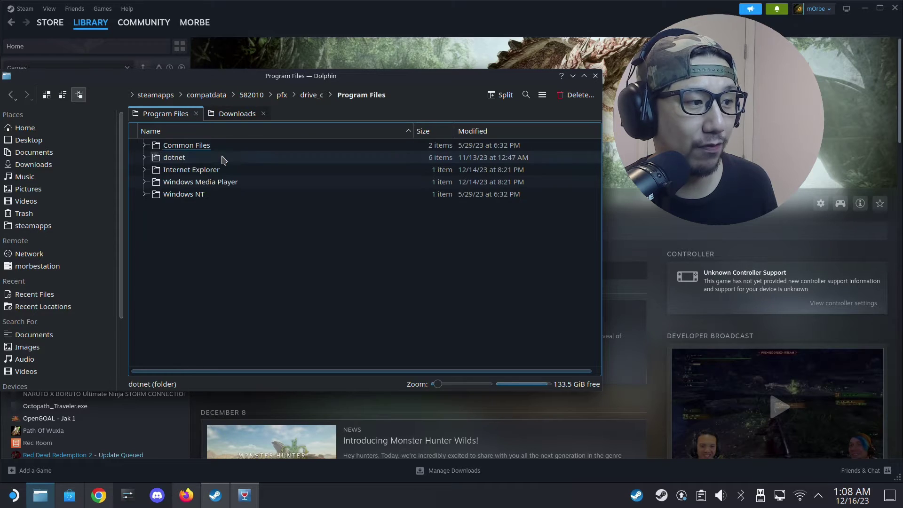
# Paste the Cheat Engine 7.5 folder from Downloads into this Program Files, then minimize Dolphin
pyautogui.click(228, 115)
pyautogui.rightClick(192, 146)
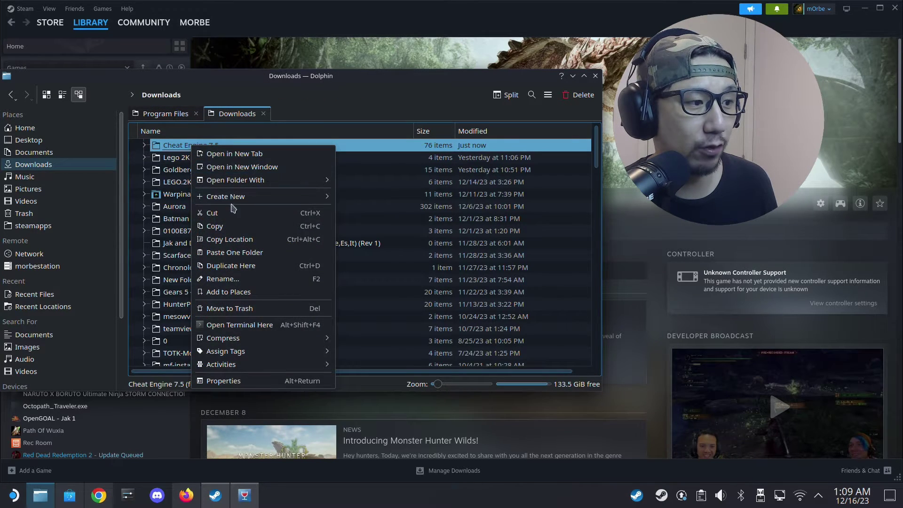
pyautogui.click(219, 226)
pyautogui.click(166, 113)
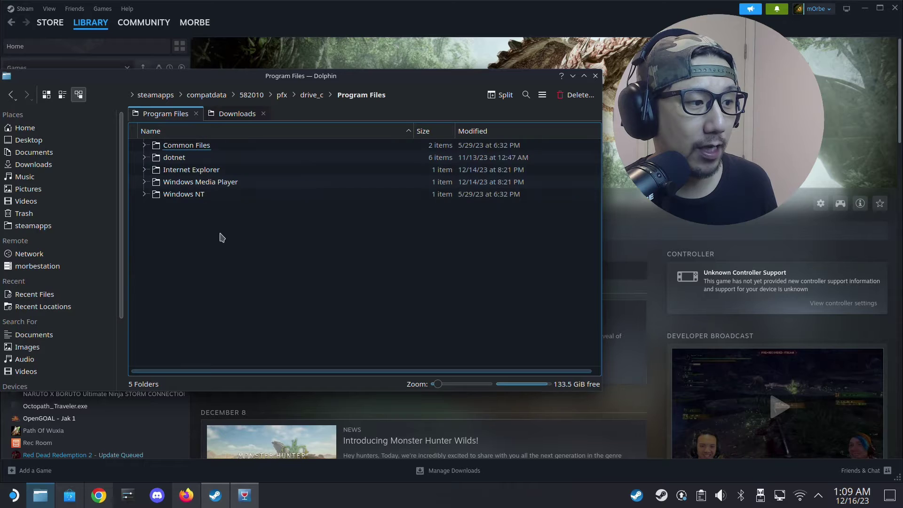
pyautogui.rightClick(221, 236)
pyautogui.click(297, 262)
pyautogui.click(261, 259)
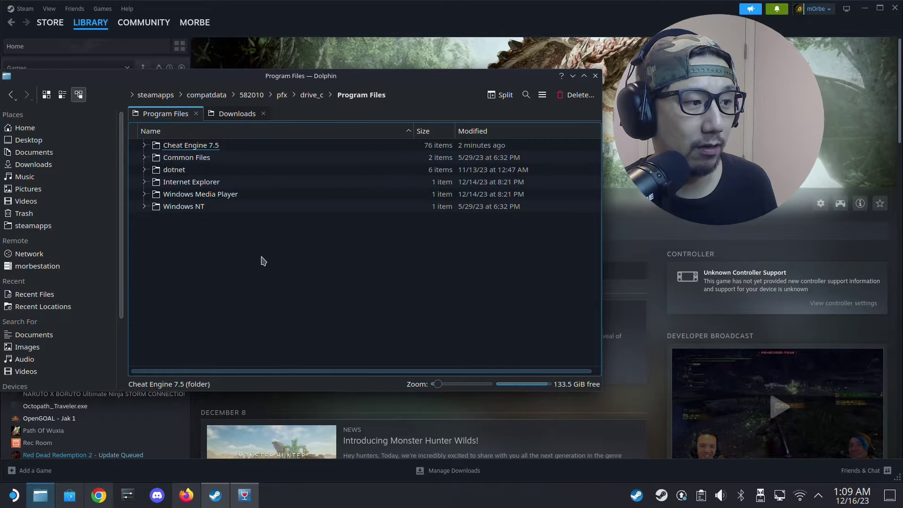
pyautogui.click(573, 76)
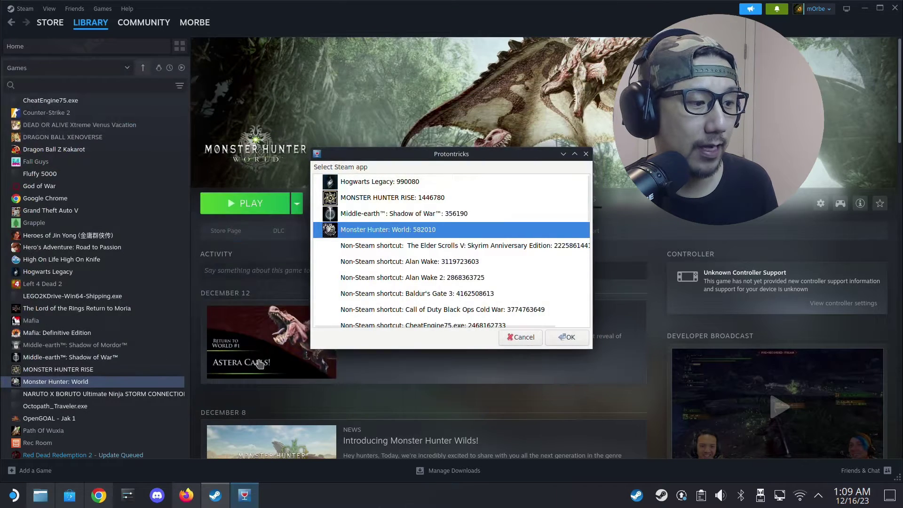
pyautogui.click(186, 495)
# Google 'cheat engine cheat table download' and open the FearLess Cheat Engine Tables board from the results
pyautogui.click(307, 241)
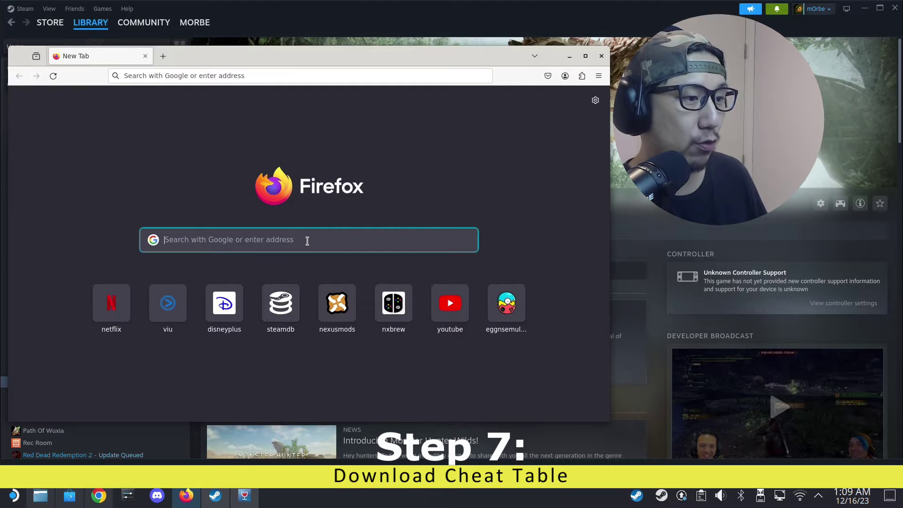
pyautogui.write('cheat')
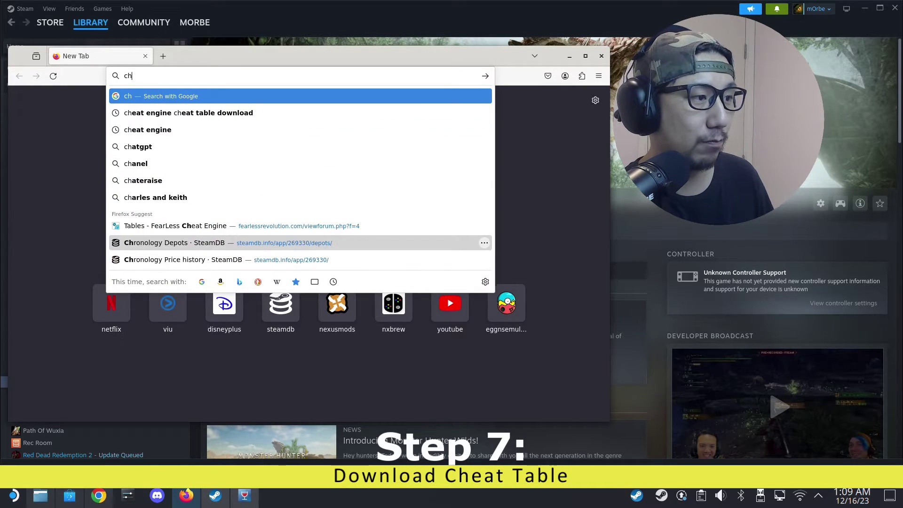
pyautogui.press('Down')
pyautogui.press('Return')
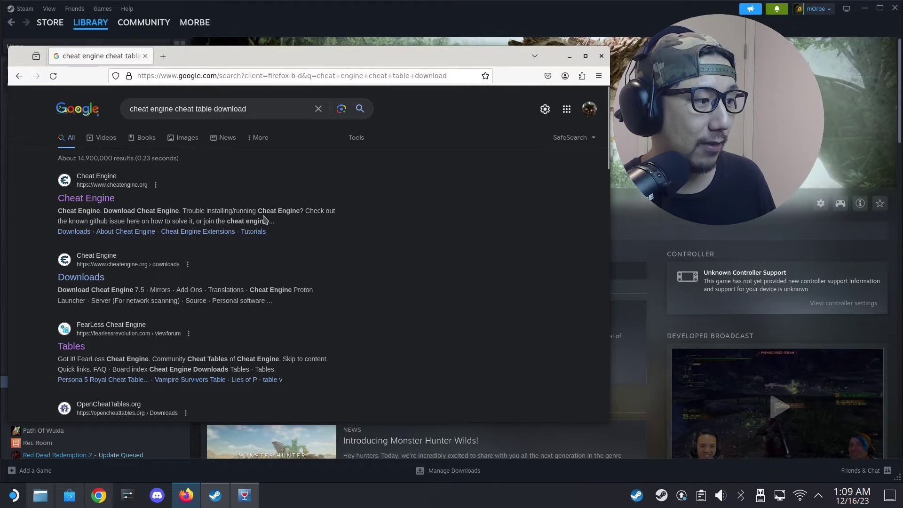
pyautogui.scroll(-1, 244, 227)
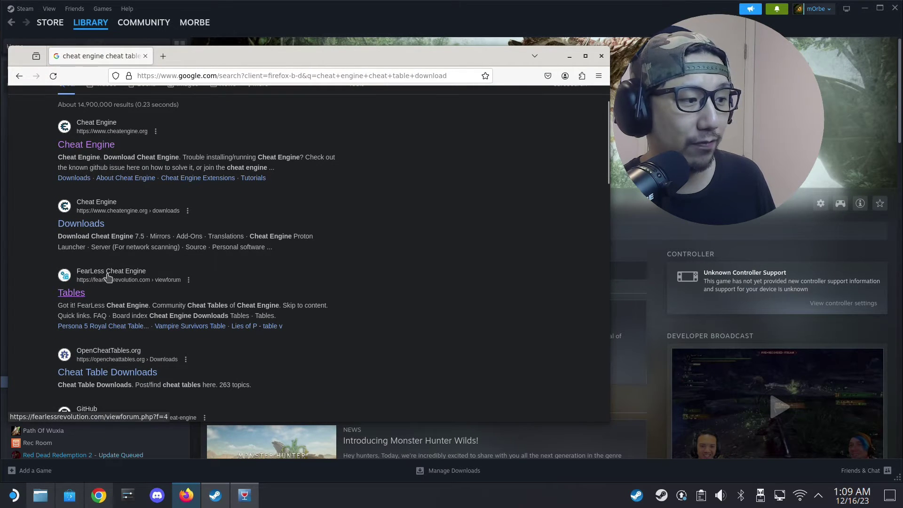
pyautogui.click(71, 293)
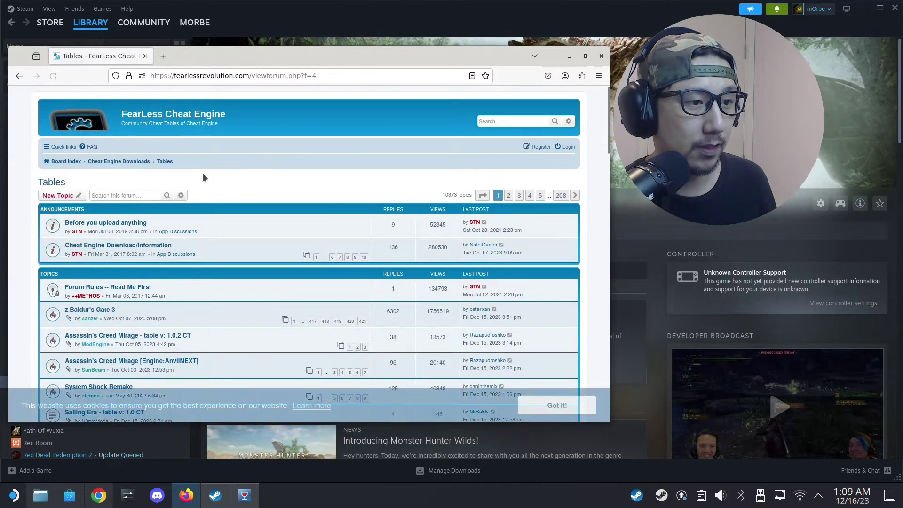
# Search the forum for 'monster' (Iceborne suggestion) and open the Monster Hunter World (Steam) thread
pyautogui.click(553, 123)
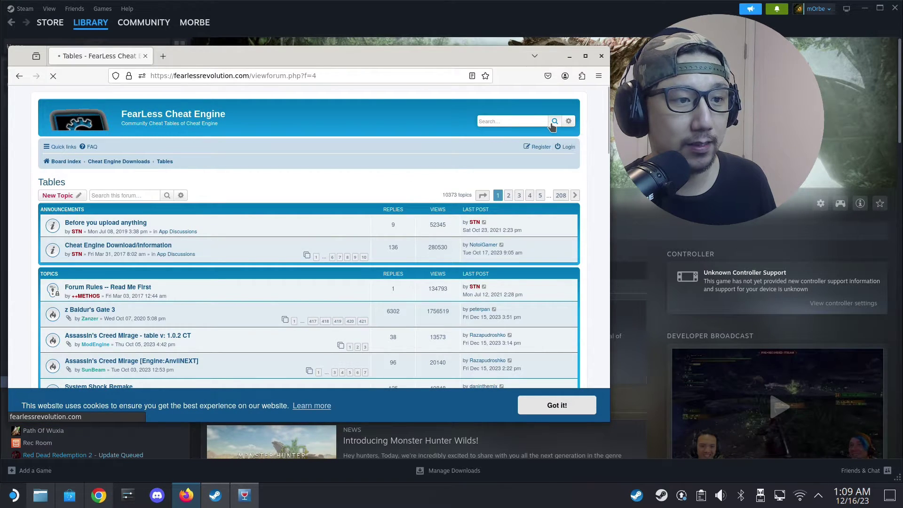
pyautogui.click(116, 227)
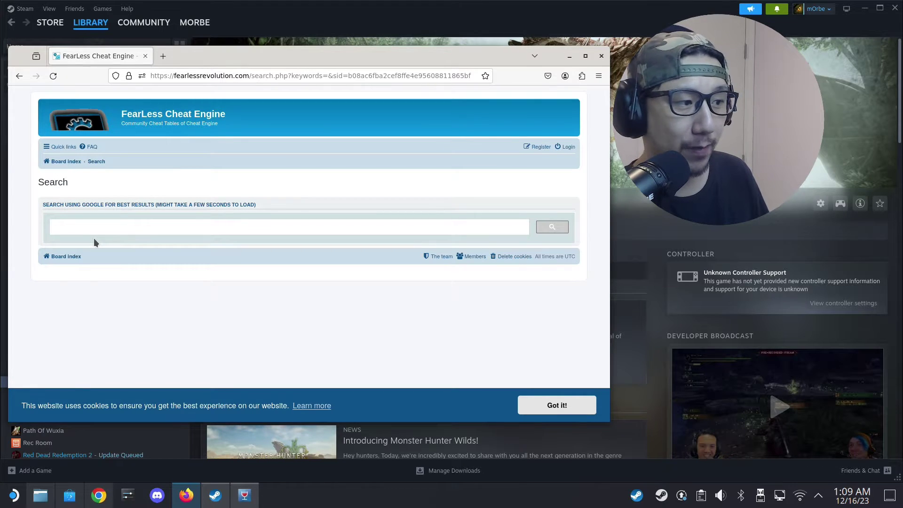
pyautogui.write('monster')
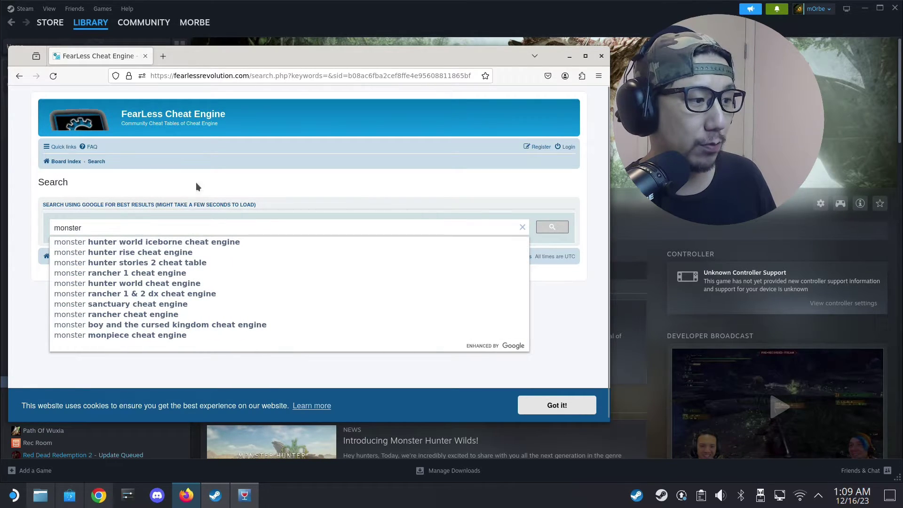
pyautogui.click(171, 242)
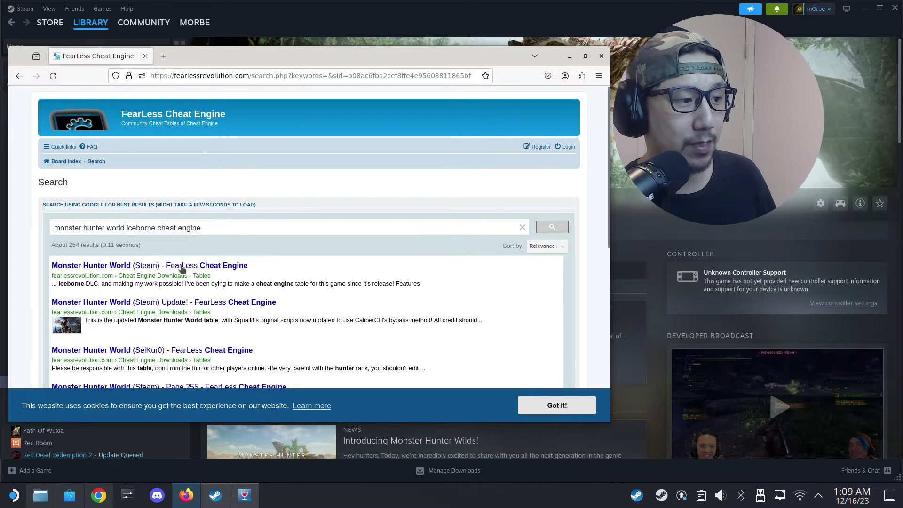
pyautogui.click(223, 267)
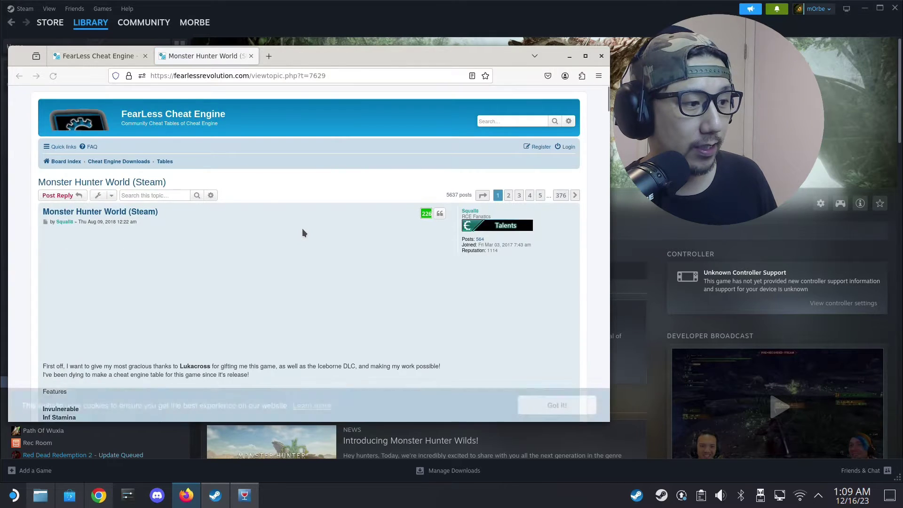
# Scroll down to the thread's attachments, take 1FRMonsterHunterWorld_IB.CT, and minimize the browser back to Steam
pyautogui.scroll(-5, 208, 242)
pyautogui.moveTo(49, 225); pyautogui.dragTo(170, 324)
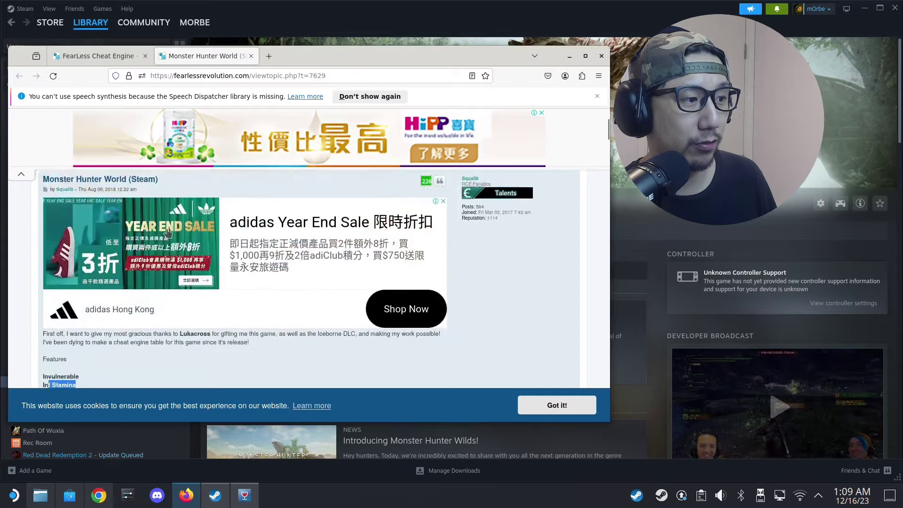
pyautogui.click(57, 262)
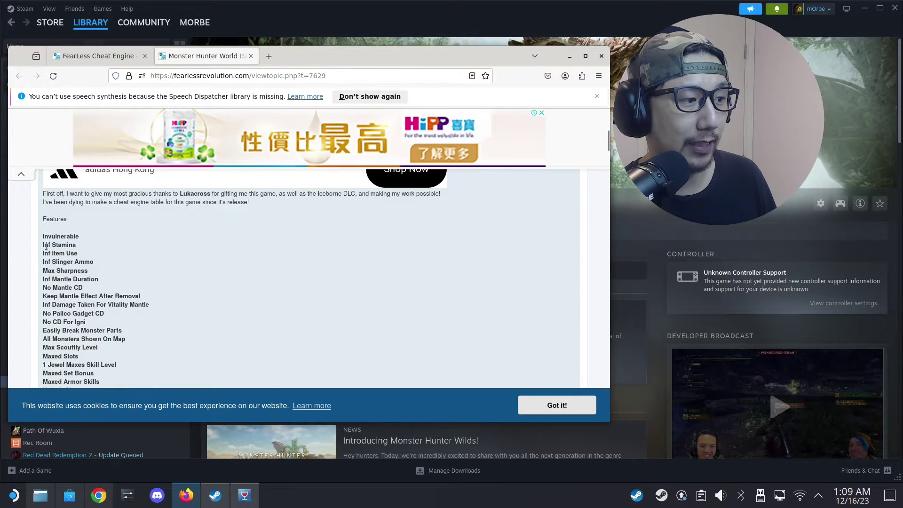
pyautogui.scroll(-2, 90, 263)
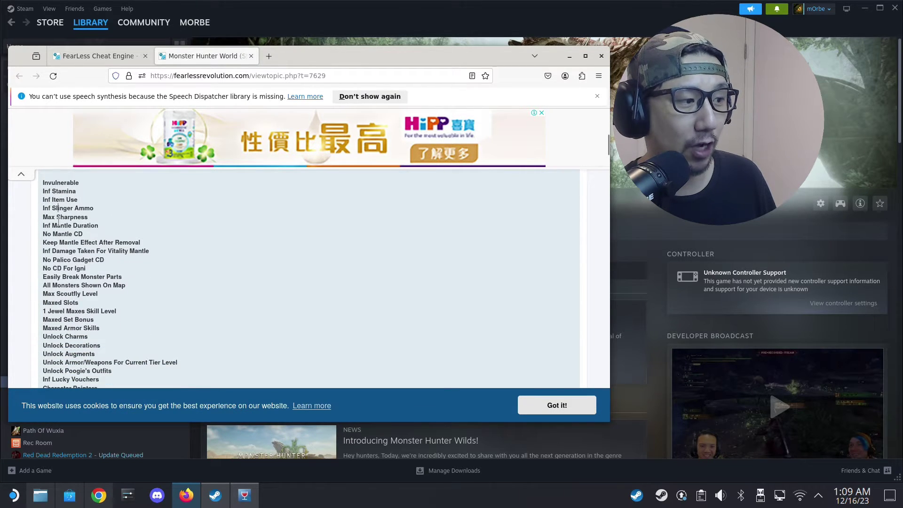
pyautogui.scroll(-10, 167, 254)
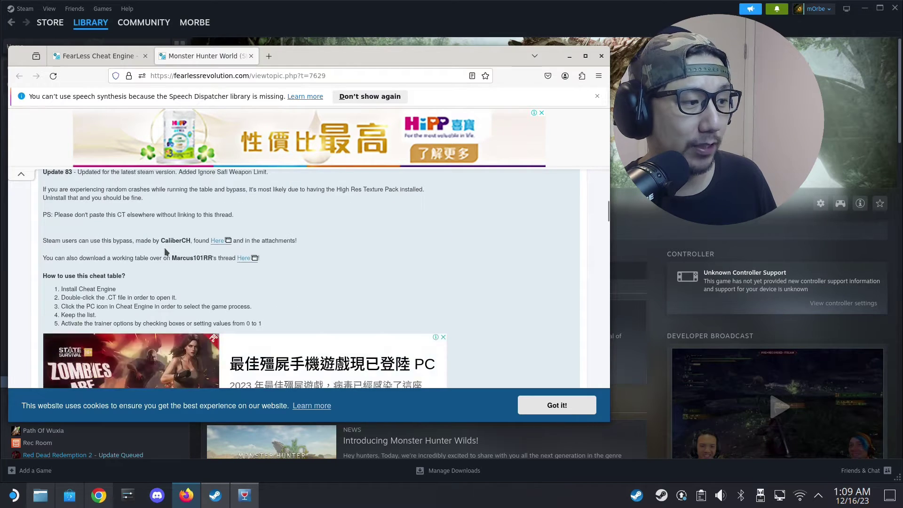
pyautogui.scroll(-6, 177, 268)
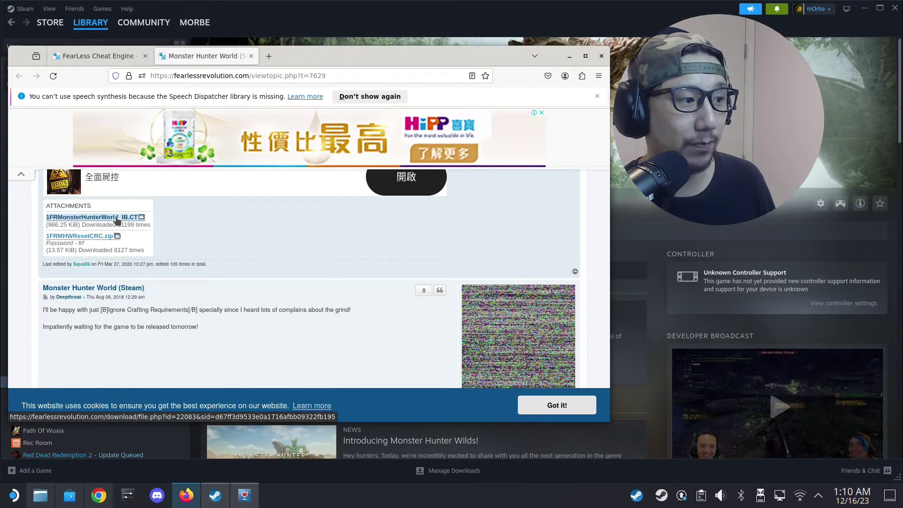
pyautogui.click(64, 219)
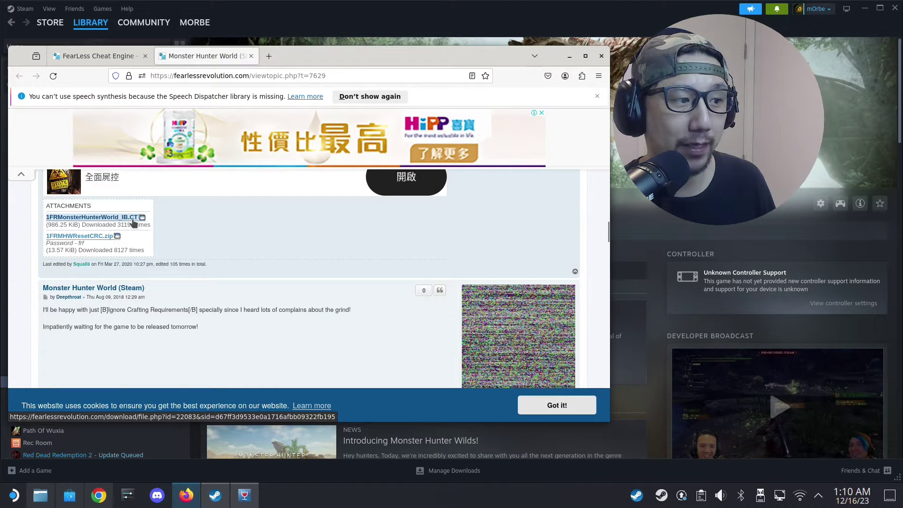
pyautogui.click(569, 57)
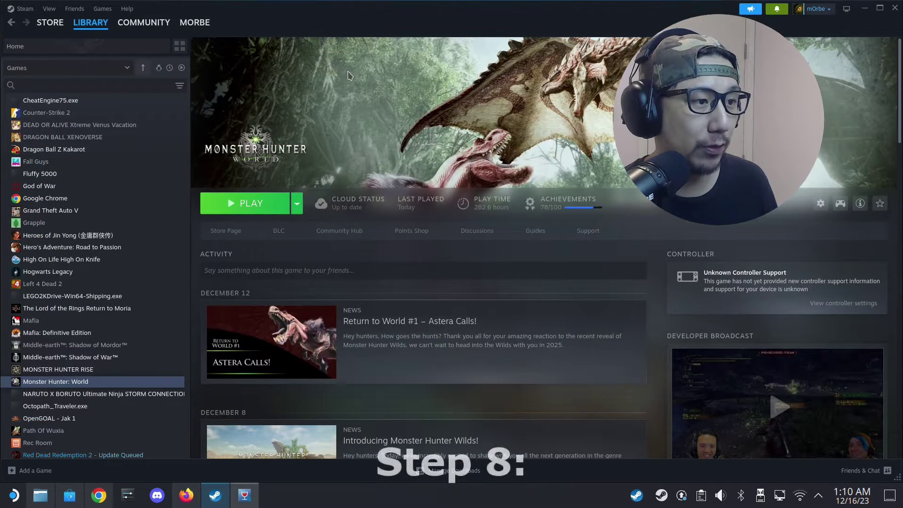
# Change Monster Hunter: World's forced compatibility tool to Proton Experimental in Properties, then close it
pyautogui.click(826, 205)
pyautogui.click(825, 273)
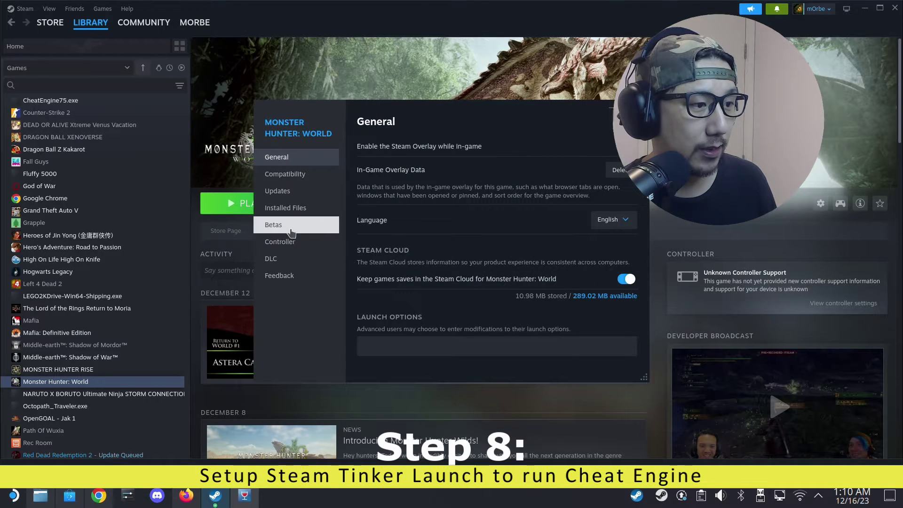
pyautogui.click(298, 182)
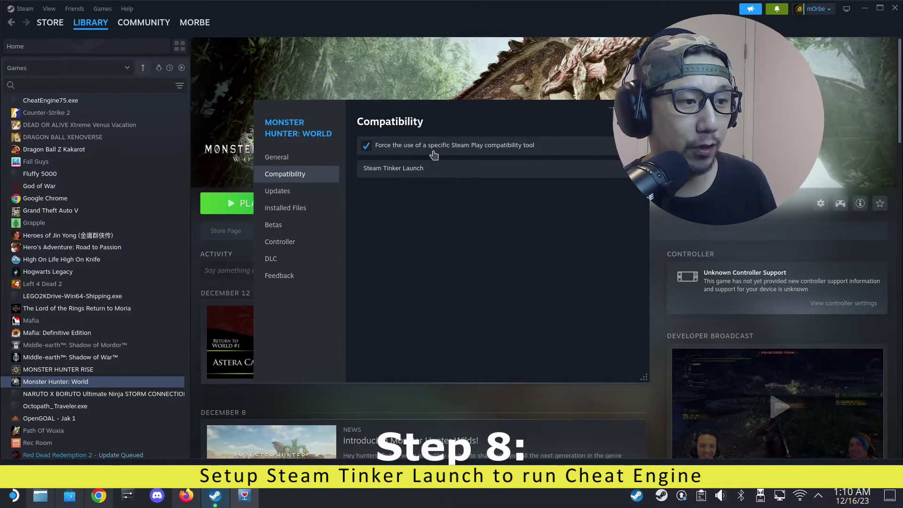
pyautogui.click(400, 168)
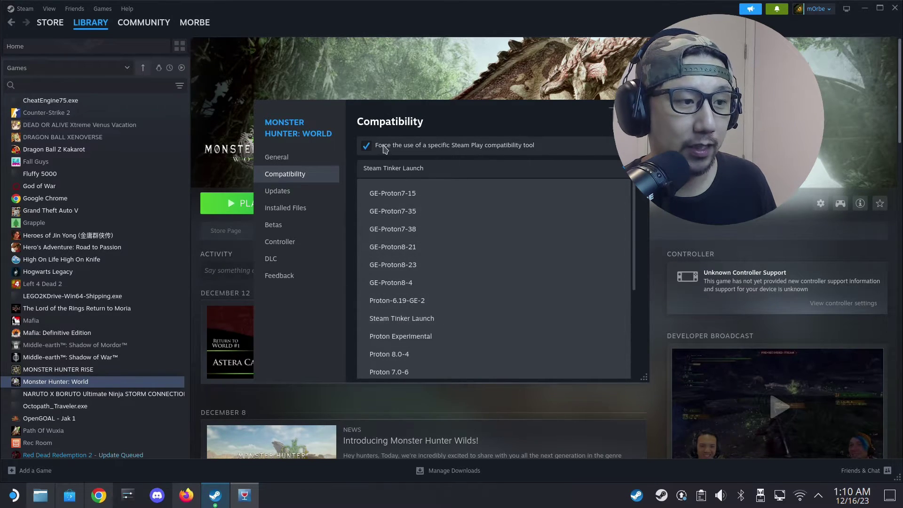
pyautogui.click(399, 334)
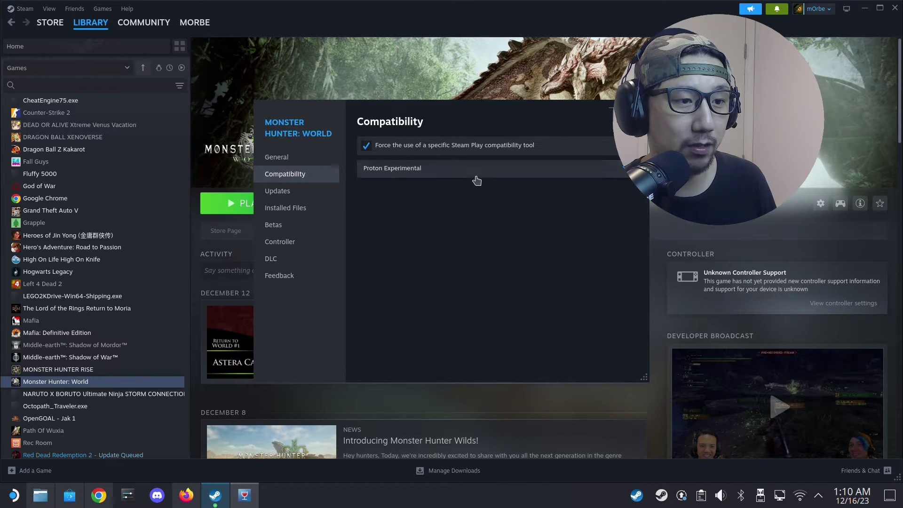
pyautogui.moveTo(547, 122); pyautogui.dragTo(399, 114)
pyautogui.click(492, 99)
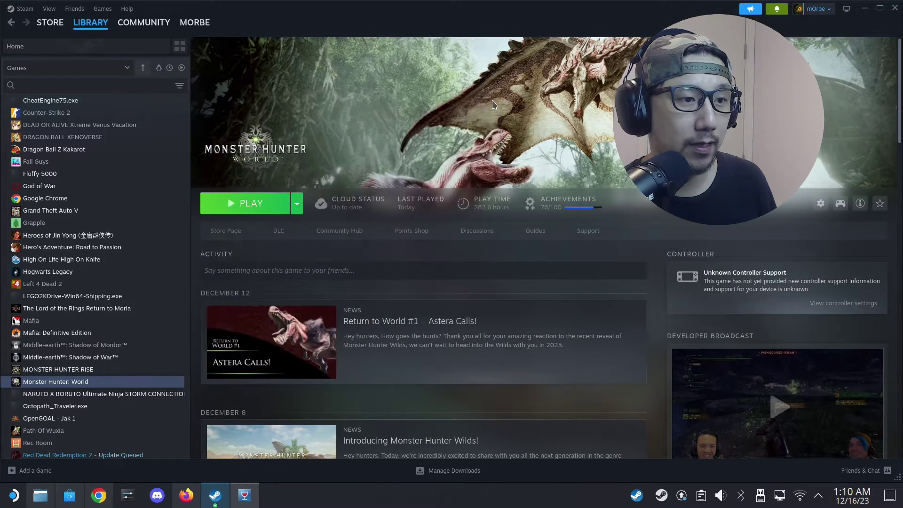
# Test-launch Monster Hunter: World, minimize the Protontricks picker, quit the game without saving, and restore Steam
pyautogui.click(248, 204)
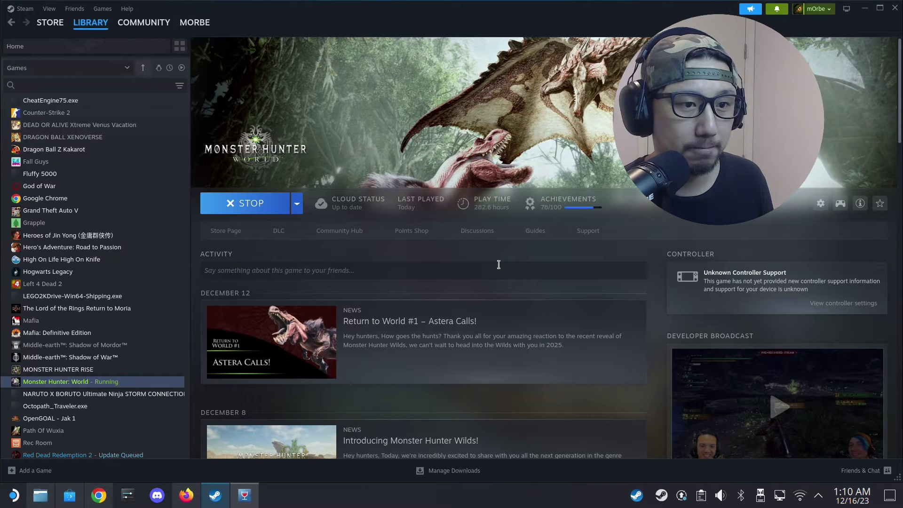
pyautogui.click(864, 8)
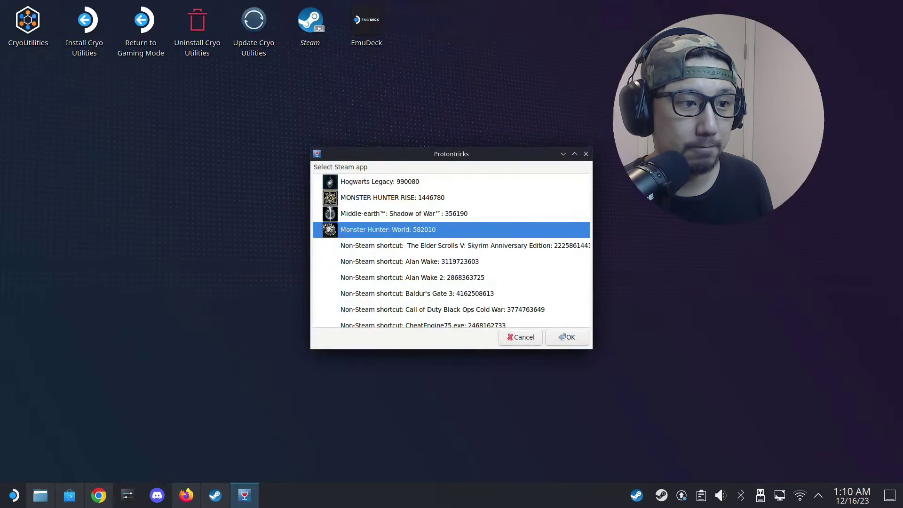
pyautogui.click(563, 154)
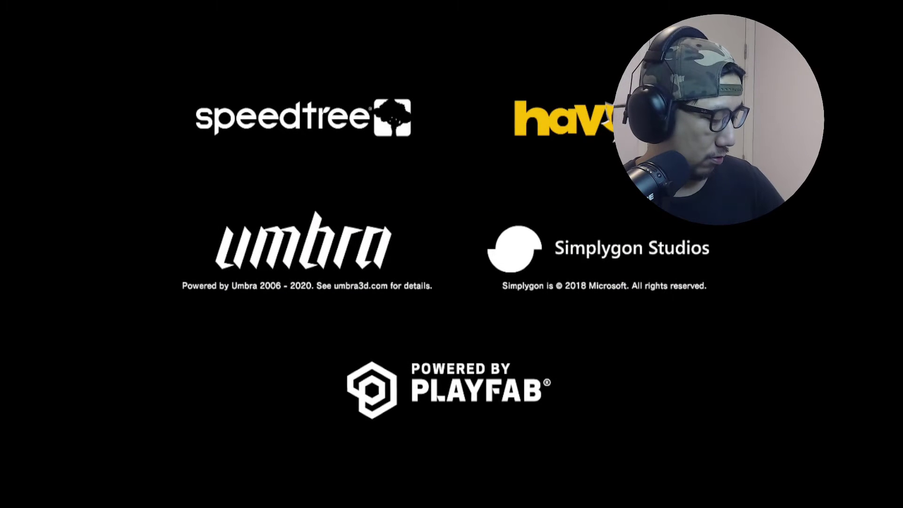
pyautogui.hotkey('alt', 'F4')
pyautogui.click(442, 267)
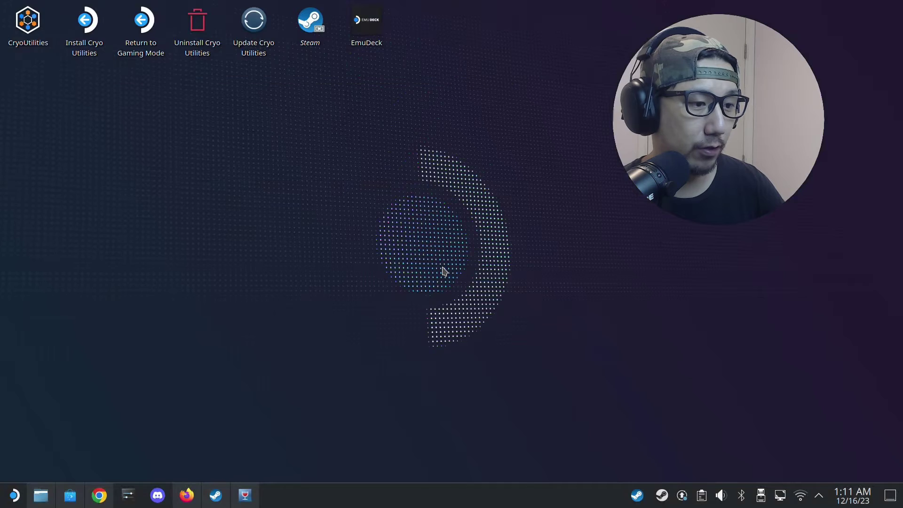
pyautogui.click(216, 498)
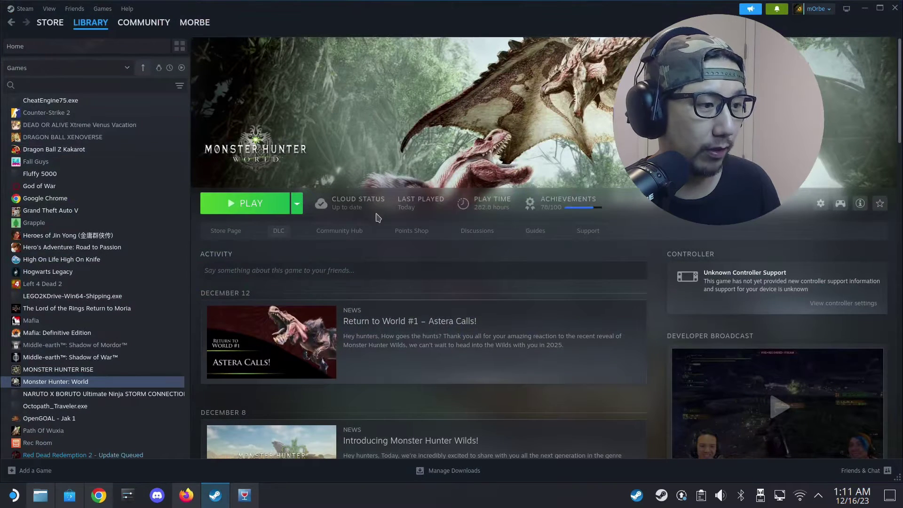
# Set Monster Hunter: World's compatibility tool to Steam Tinker Launch and start the game
pyautogui.click(820, 204)
pyautogui.click(831, 272)
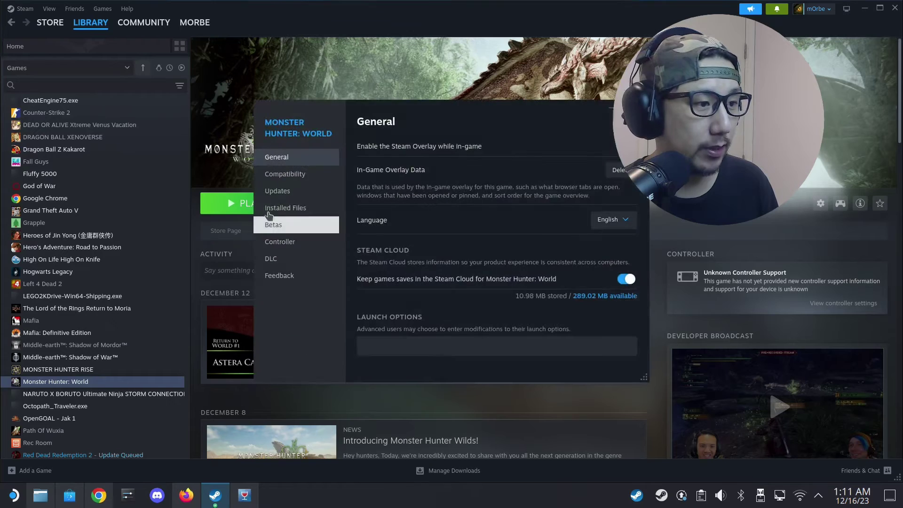
pyautogui.click(291, 174)
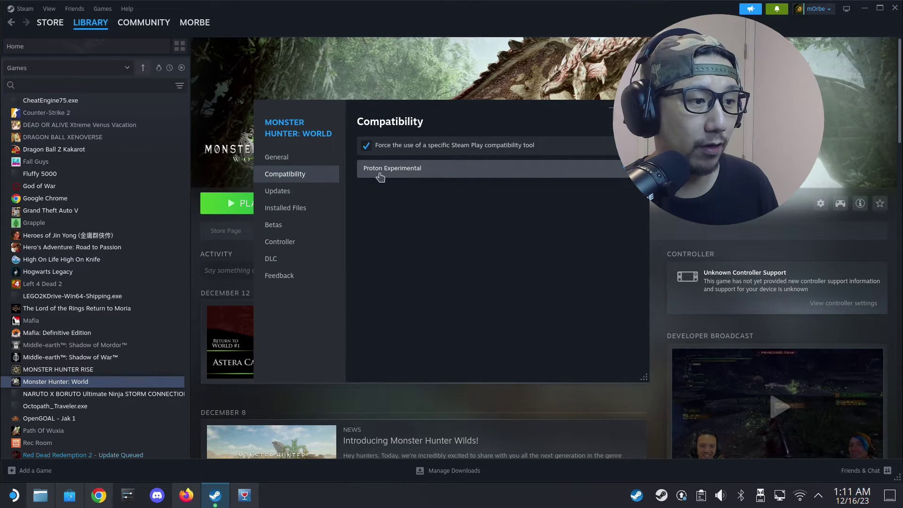
pyautogui.click(394, 171)
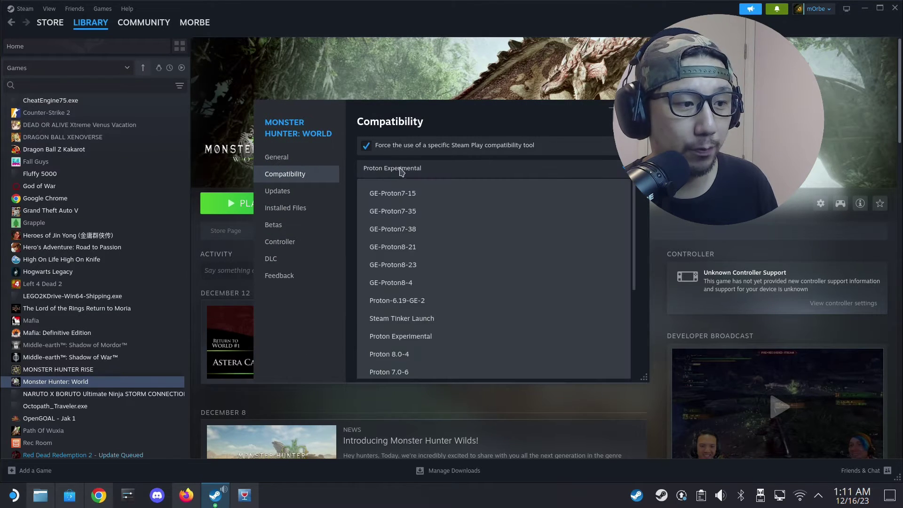
pyautogui.click(415, 322)
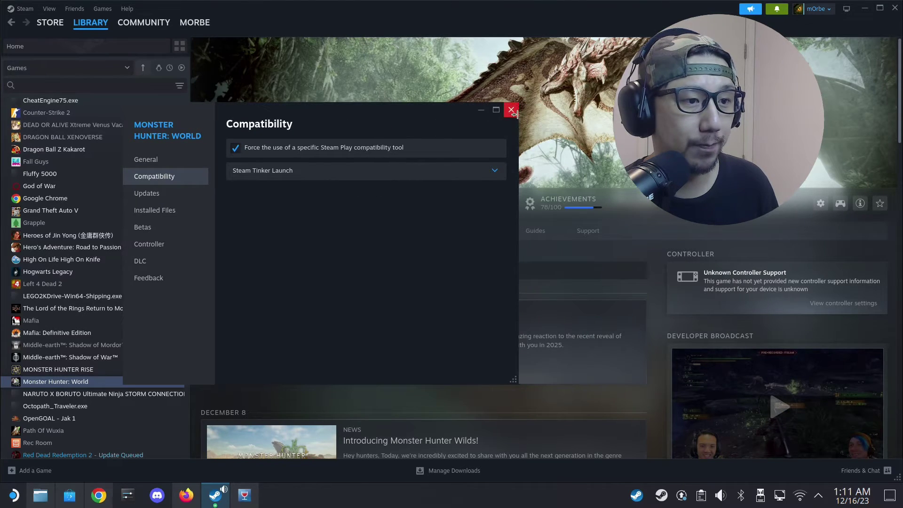
pyautogui.click(511, 113)
pyautogui.click(253, 211)
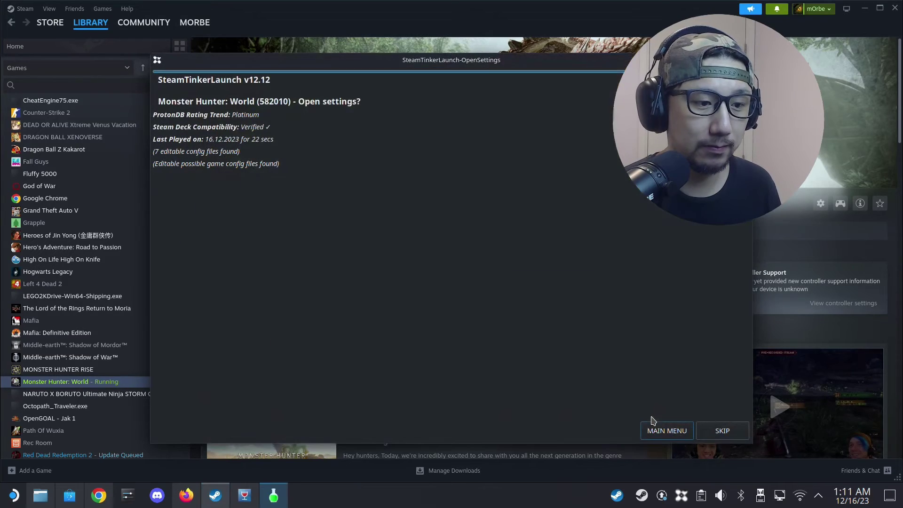
# Open the game's settings through the main menu, tick Use custom command and Fork custom command
pyautogui.click(667, 431)
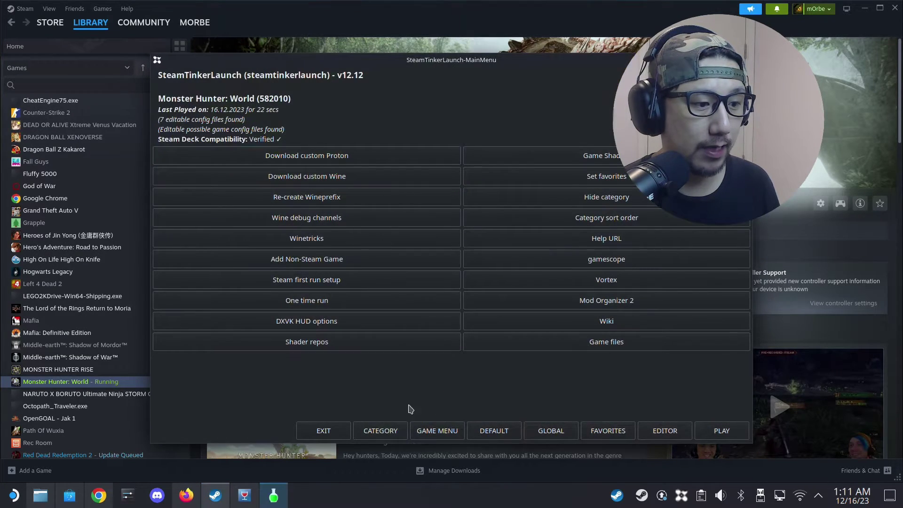
pyautogui.click(452, 437)
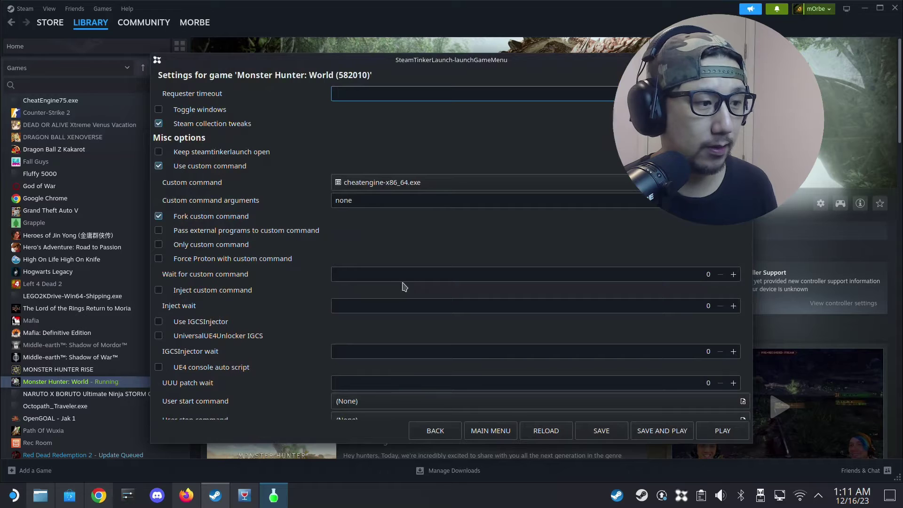
pyautogui.click(159, 165)
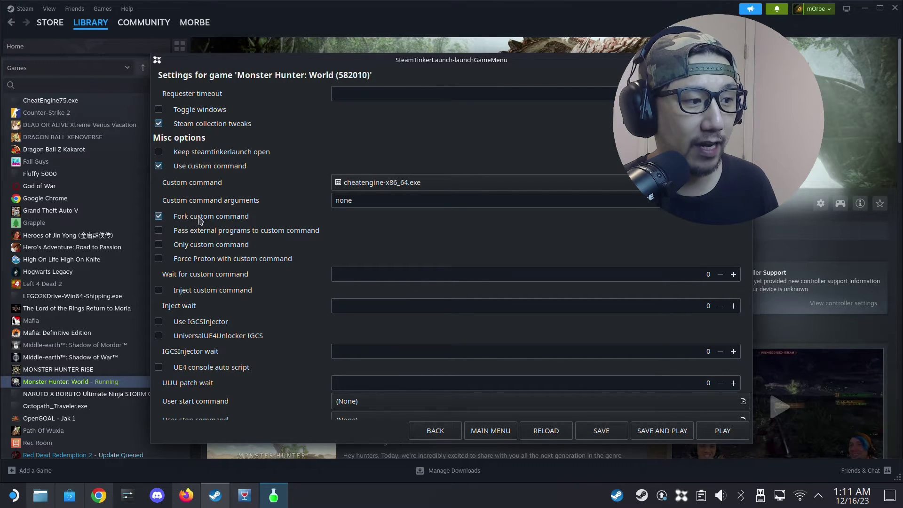
pyautogui.click(160, 217)
pyautogui.click(348, 182)
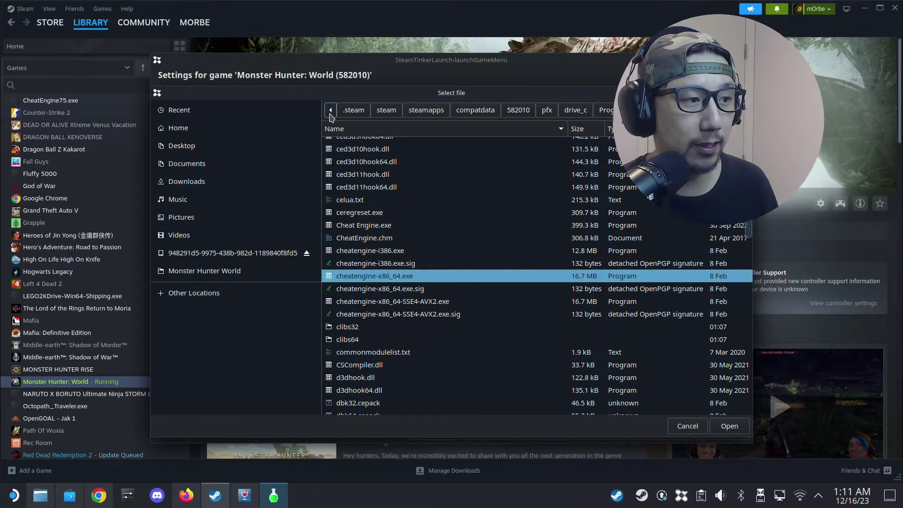
# Browse the file picker from home into .steam/steam/steamapps/compatdata/582010
pyautogui.click(331, 109)
pyautogui.click(330, 110)
pyautogui.click(296, 128)
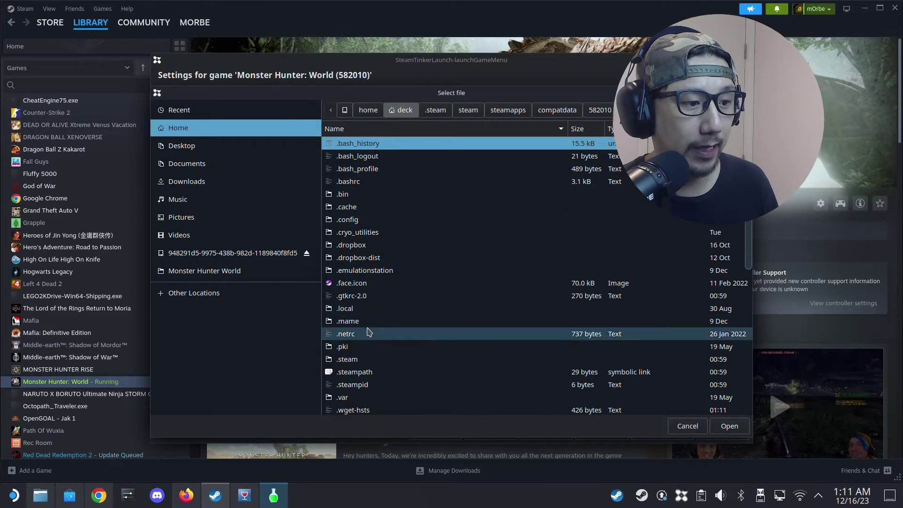
pyautogui.doubleClick(349, 359)
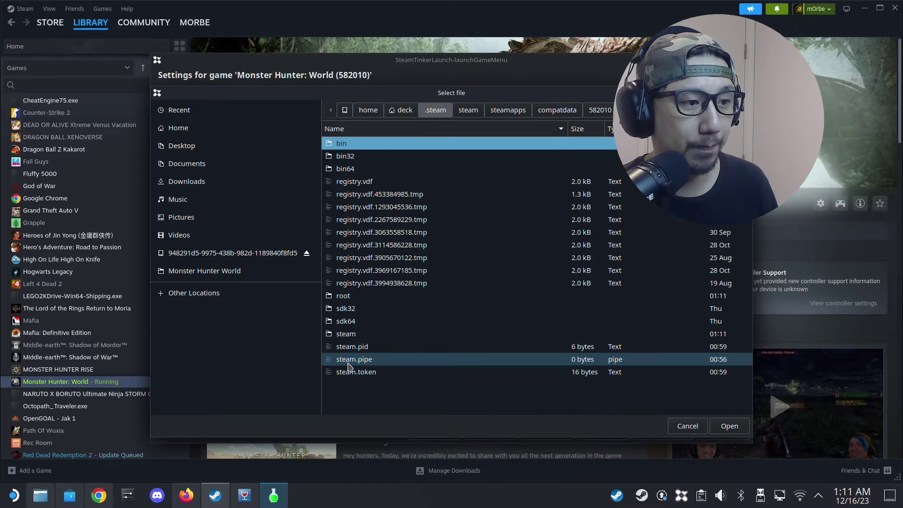
pyautogui.doubleClick(371, 332)
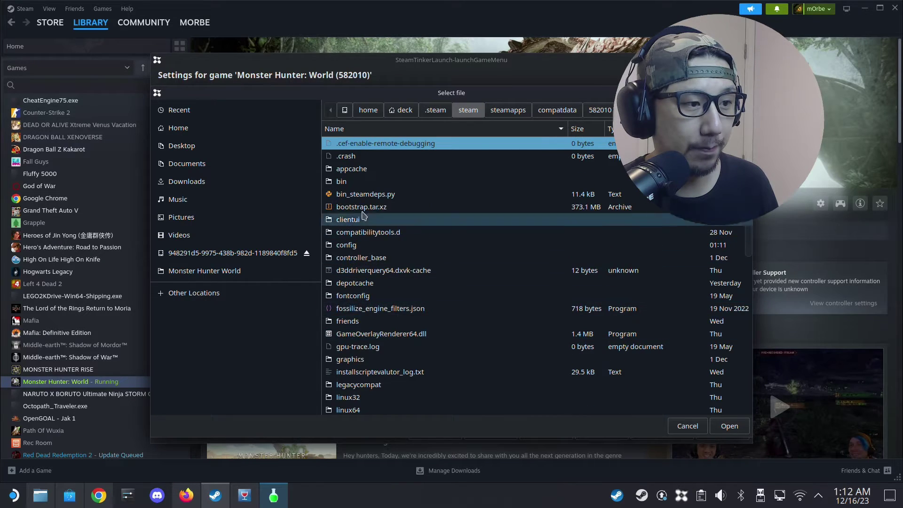
pyautogui.scroll(-5, 378, 325)
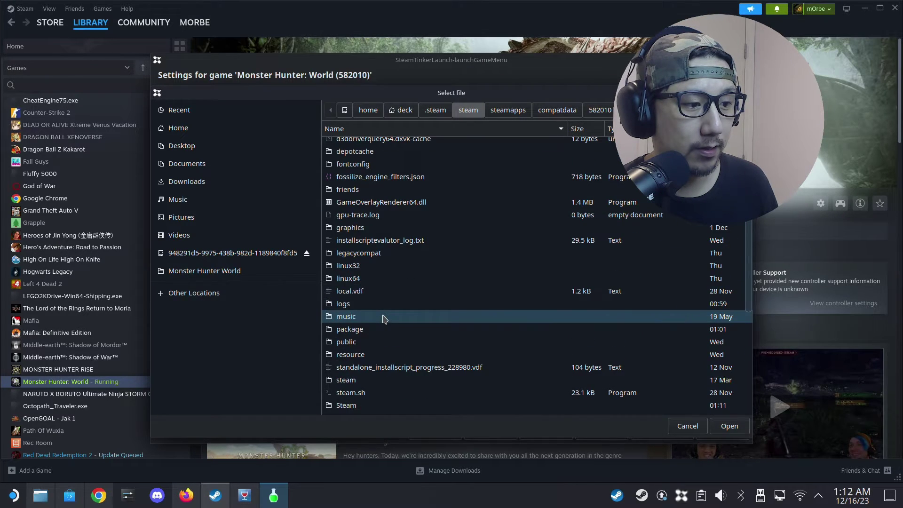
pyautogui.doubleClick(367, 384)
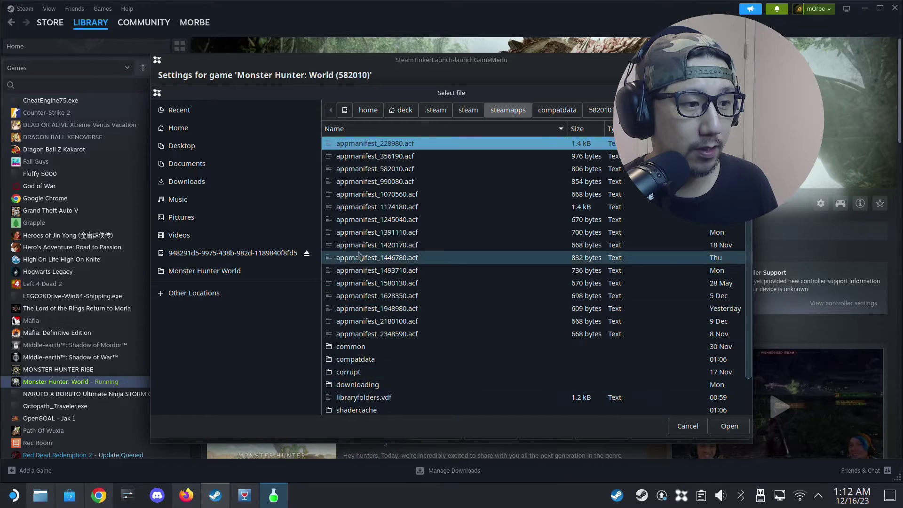
pyautogui.doubleClick(364, 358)
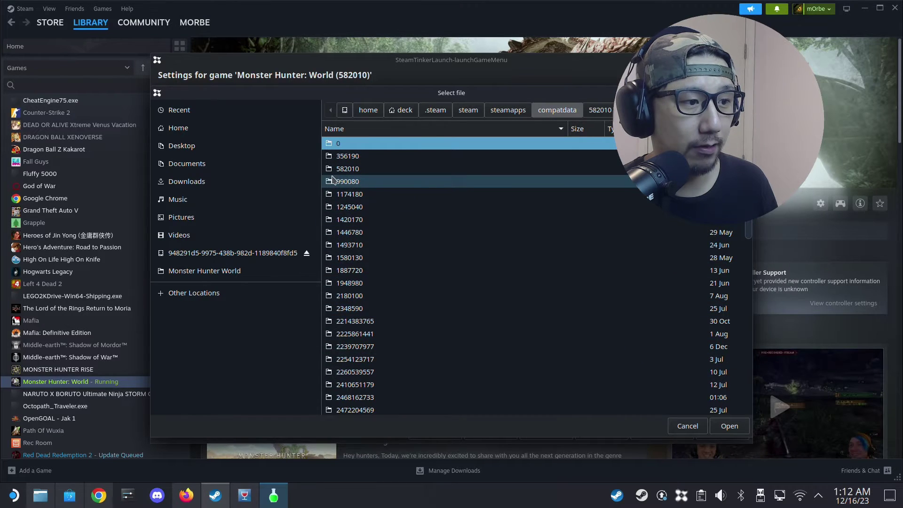
pyautogui.click(363, 173)
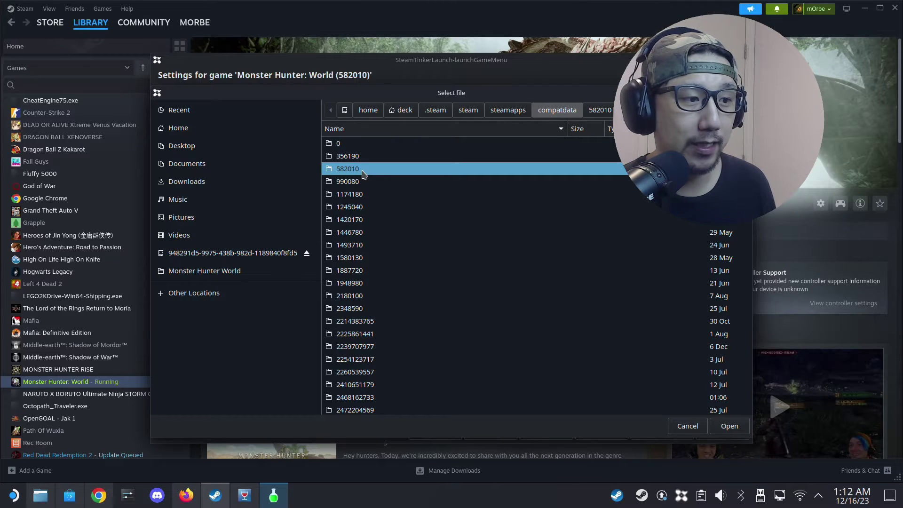
pyautogui.doubleClick(363, 173)
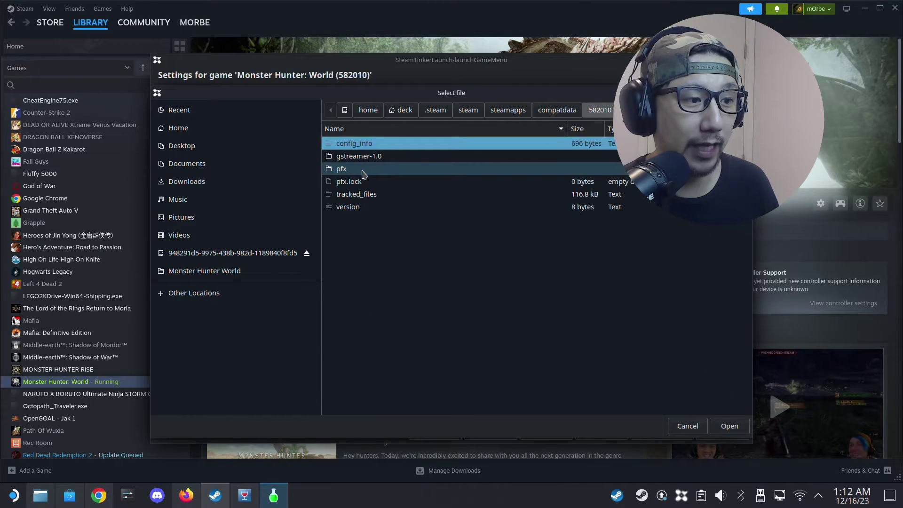
# Choose cheatengine-x86_64.exe from pfx/drive_c/Program Files/Cheat Engine 7.5 as the custom command
pyautogui.doubleClick(347, 169)
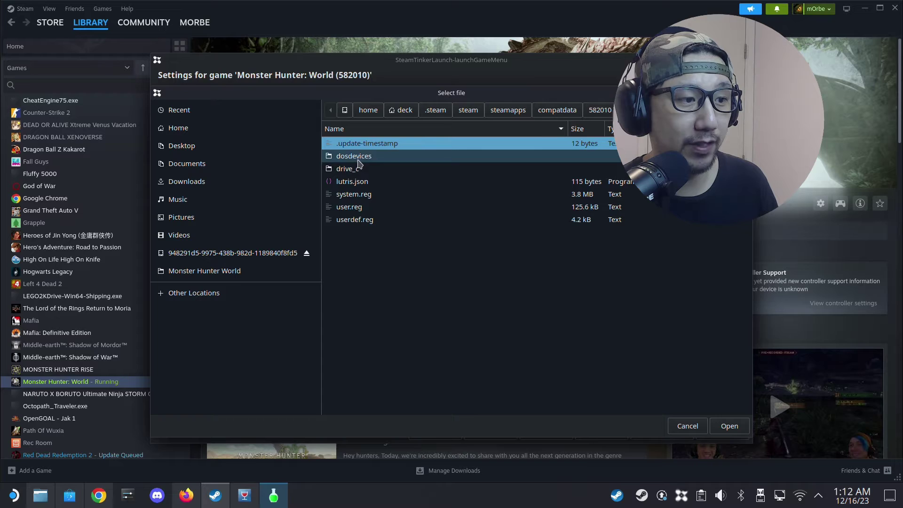
pyautogui.doubleClick(369, 170)
pyautogui.doubleClick(365, 168)
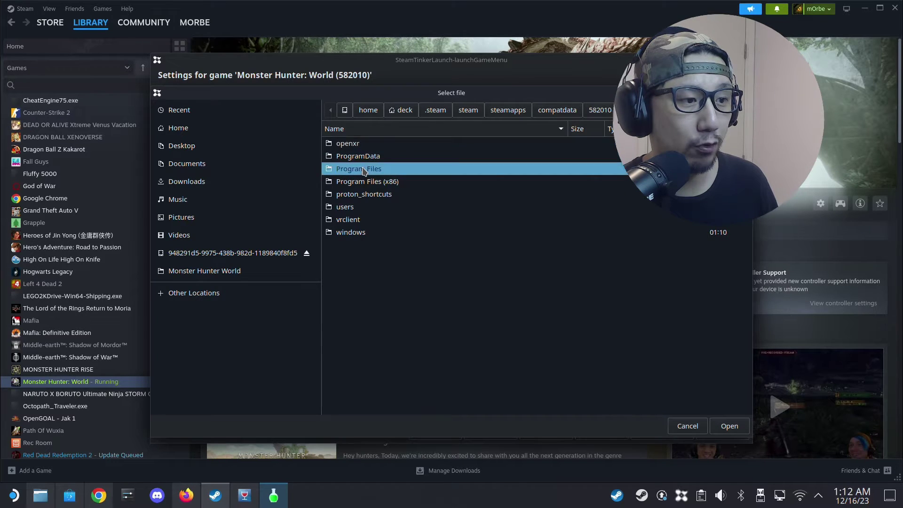
pyautogui.doubleClick(394, 145)
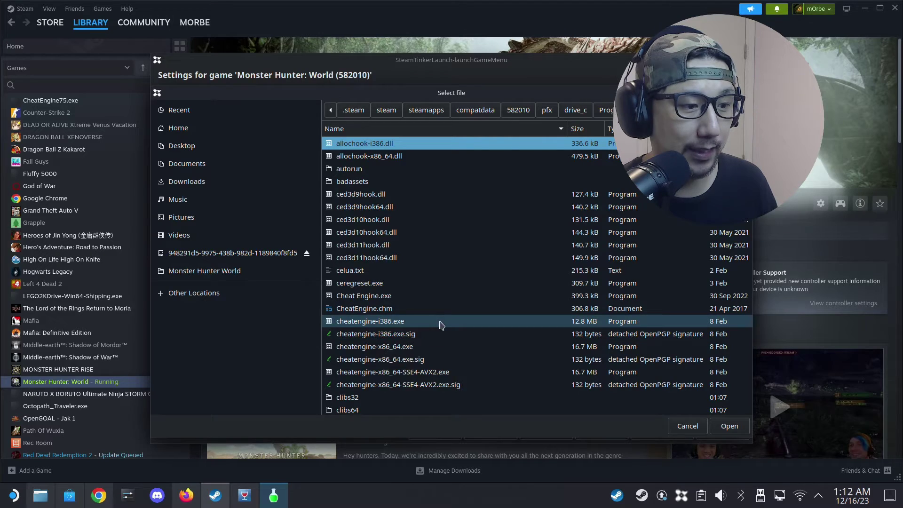
pyautogui.click(376, 347)
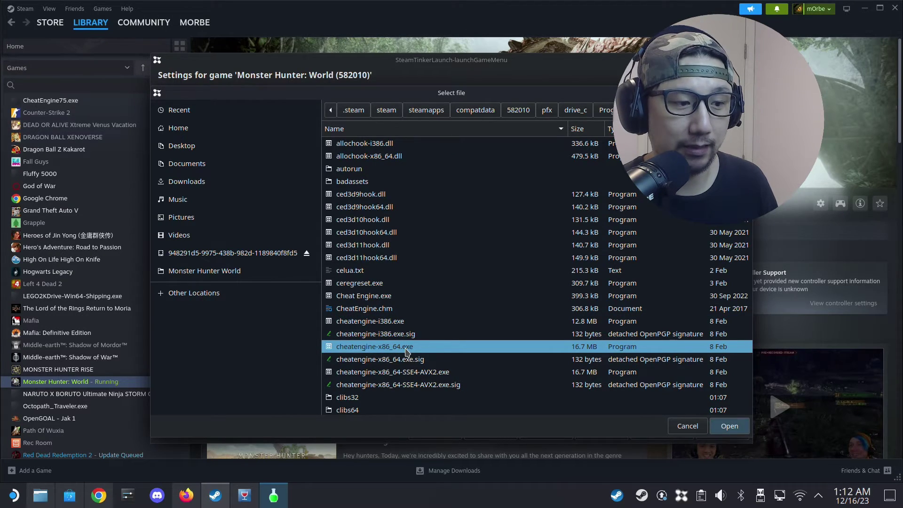
pyautogui.click(730, 425)
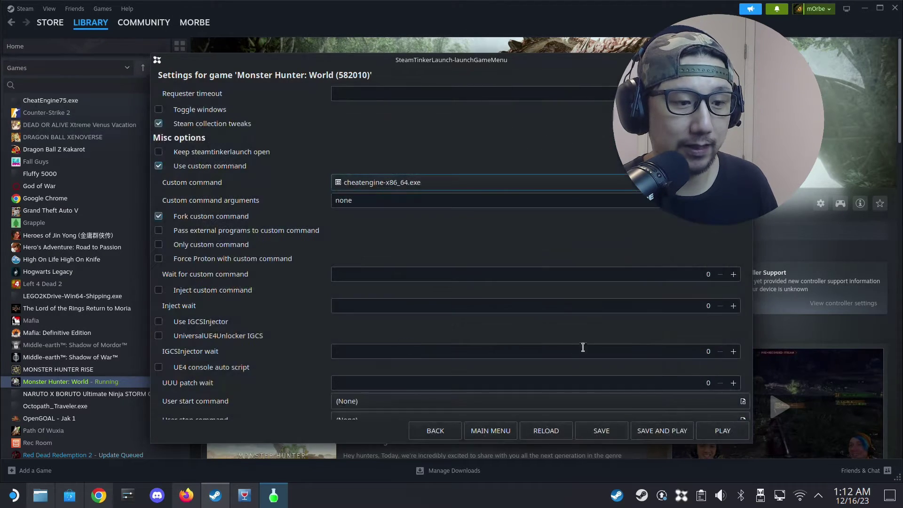
# Save and play, skip the CEShare setup once Cheat Engine 7.5 opens, quit the game, close Steam
pyautogui.click(657, 429)
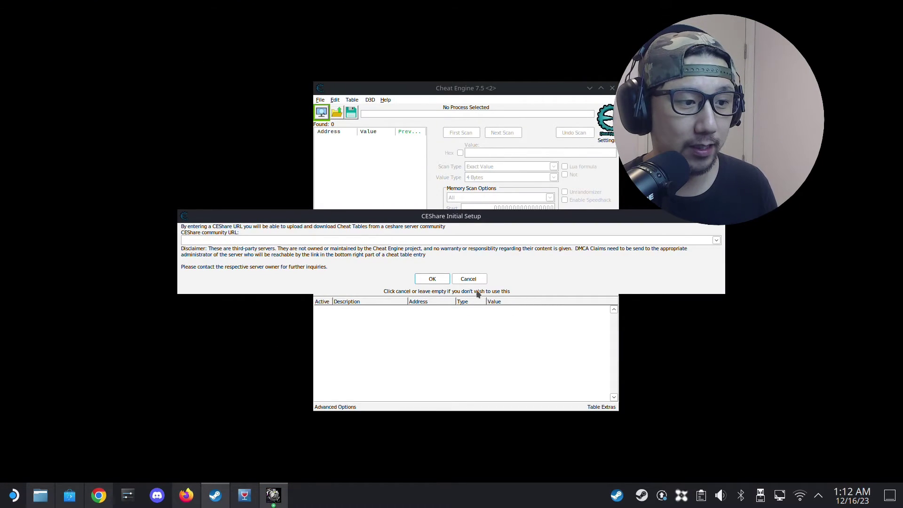
pyautogui.click(457, 278)
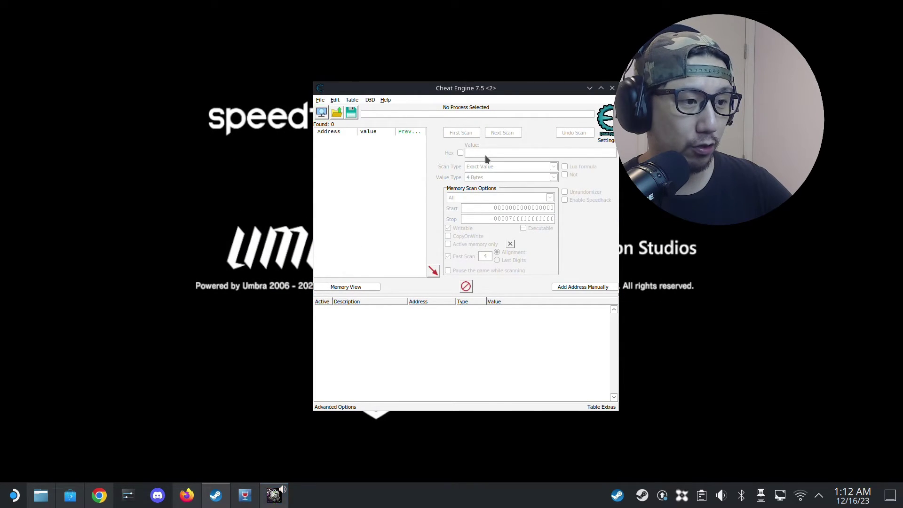
pyautogui.click(446, 266)
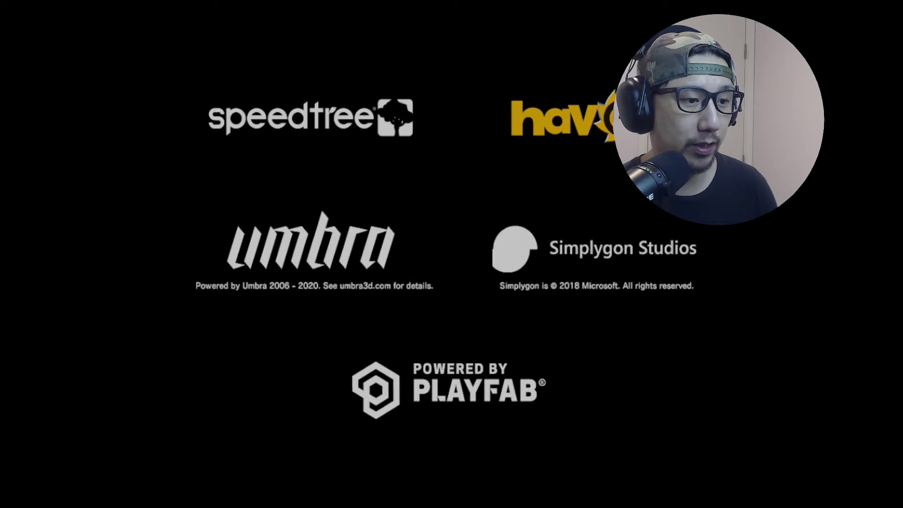
pyautogui.click(895, 8)
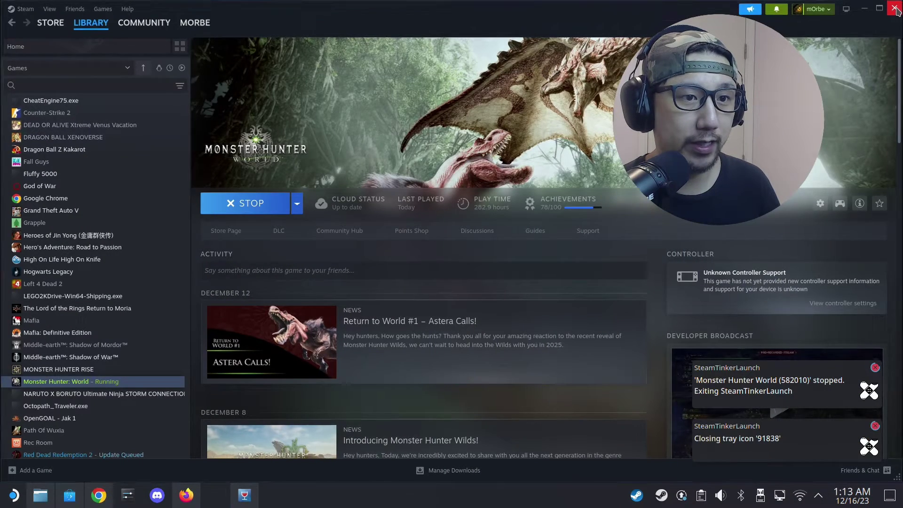